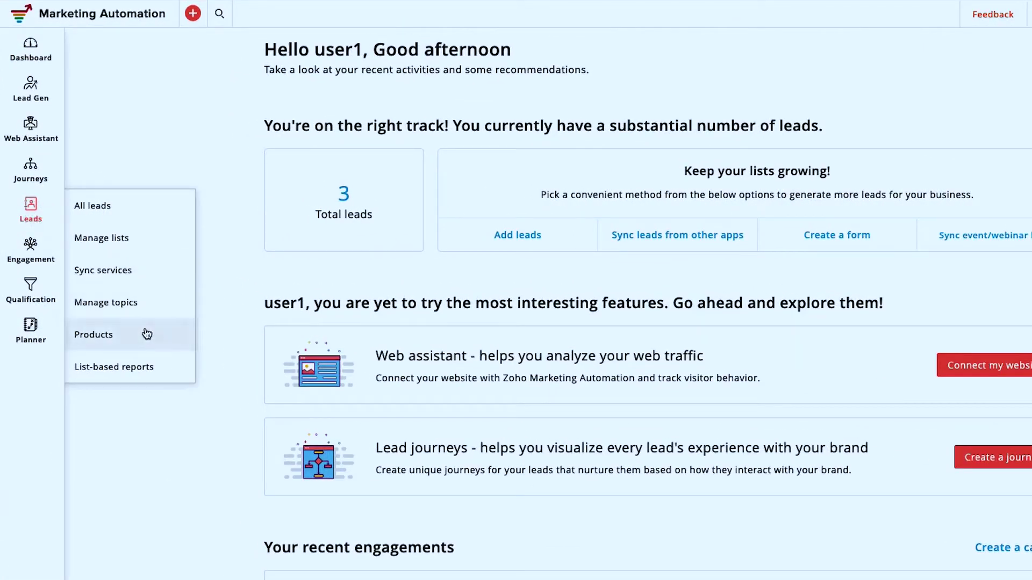
- Open Leads > Manage topics, which lists only the Marketing topic
left_click(133, 305)
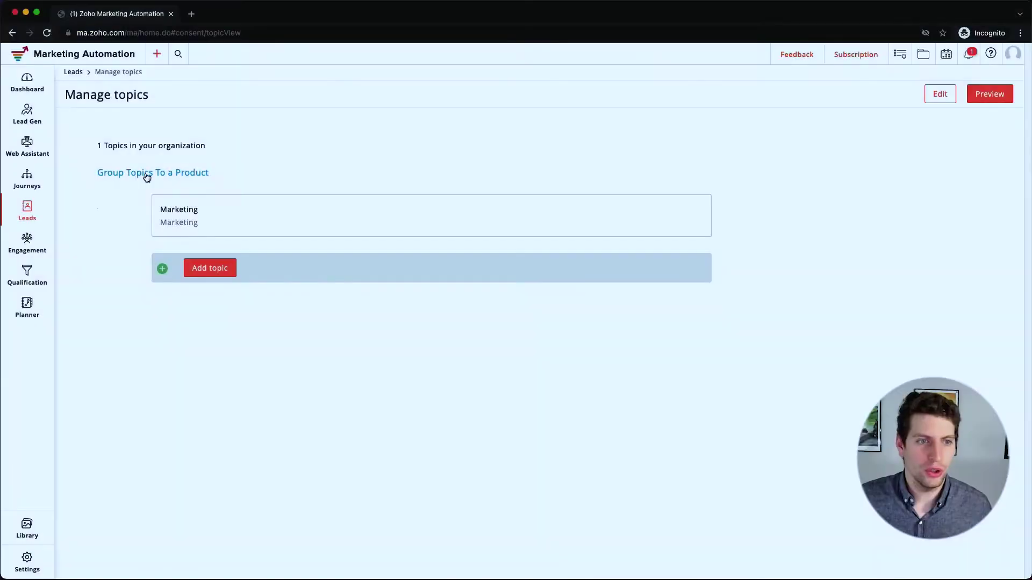
- Add the Weekend Update topic, filling in its required description
left_click(218, 269)
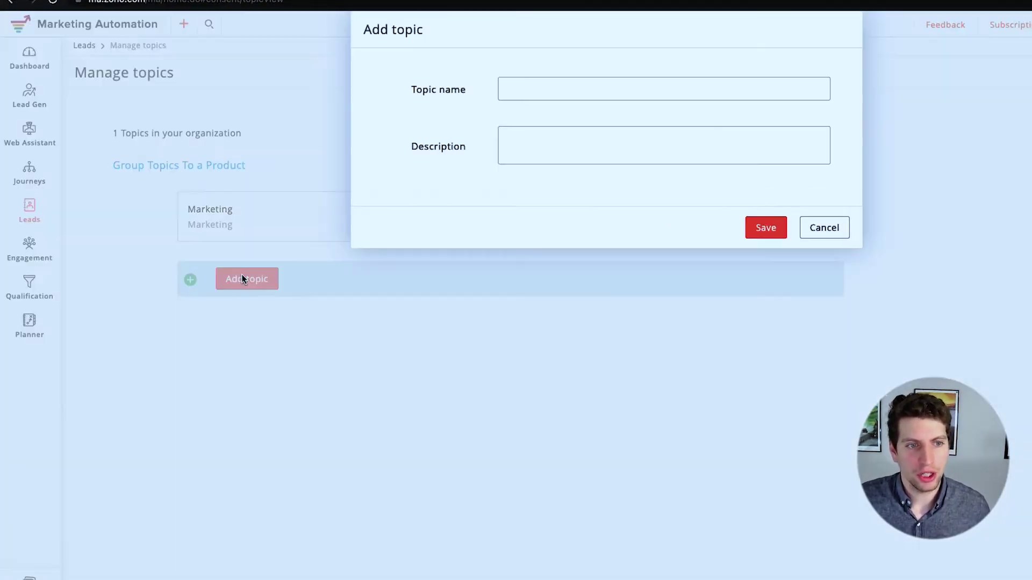
left_click(534, 88)
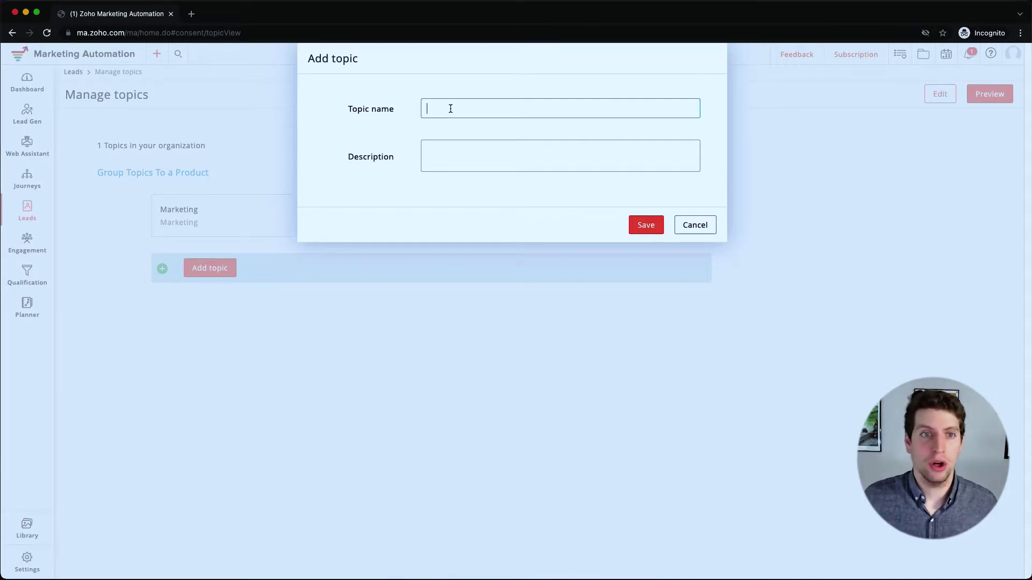
type("Weeken")
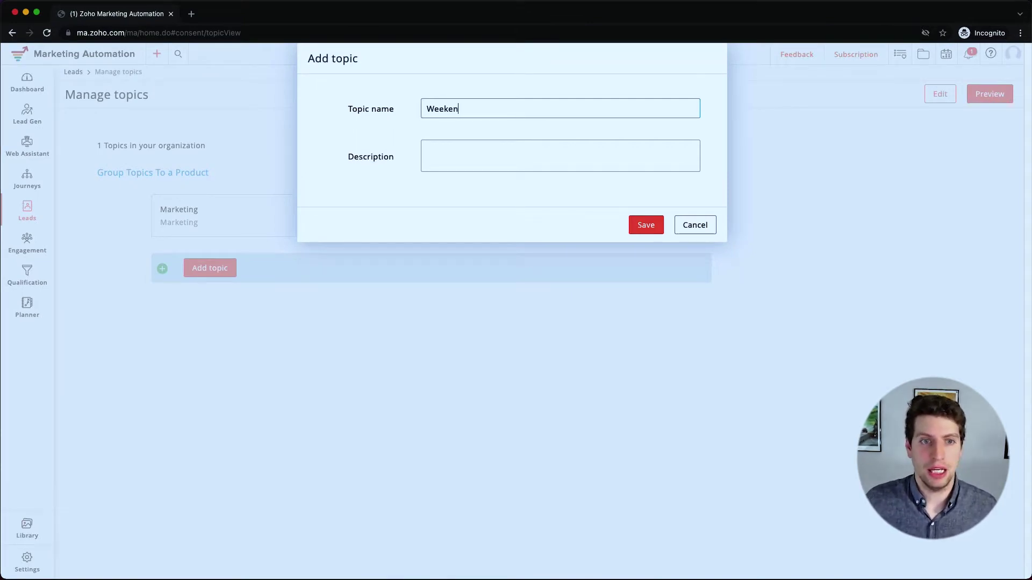
type("d Update")
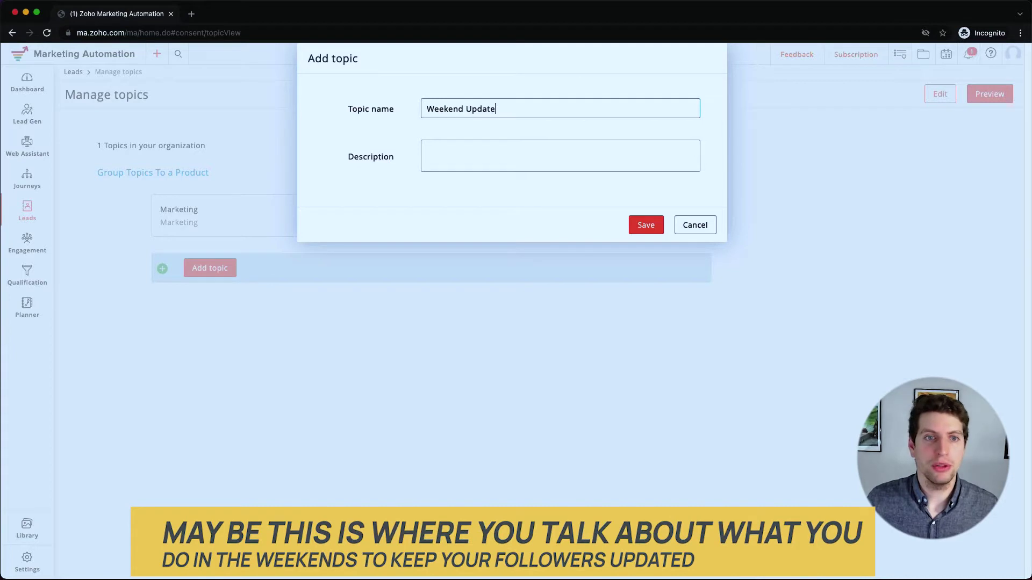
key("Tab")
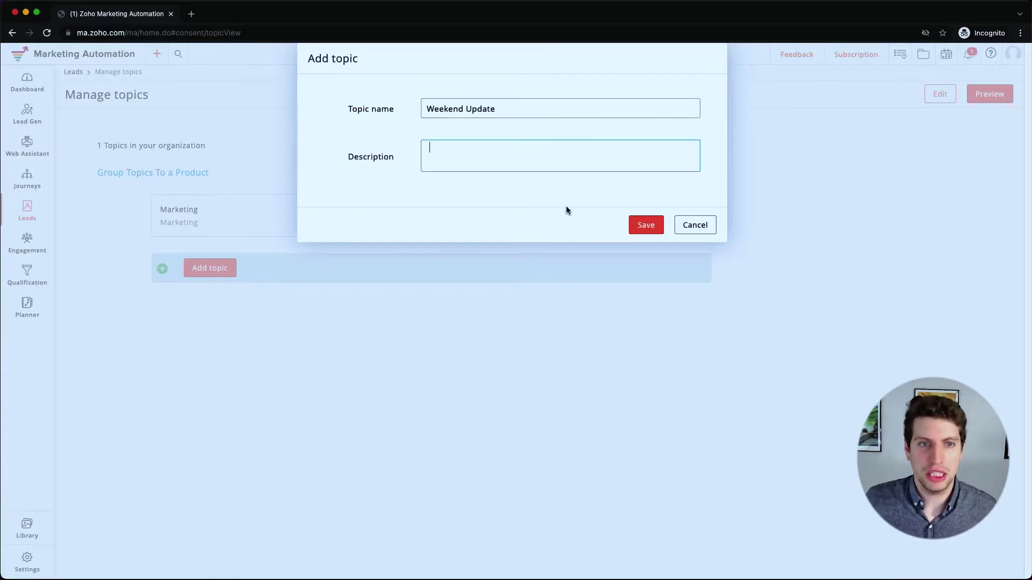
left_click(644, 227)
left_click(458, 155)
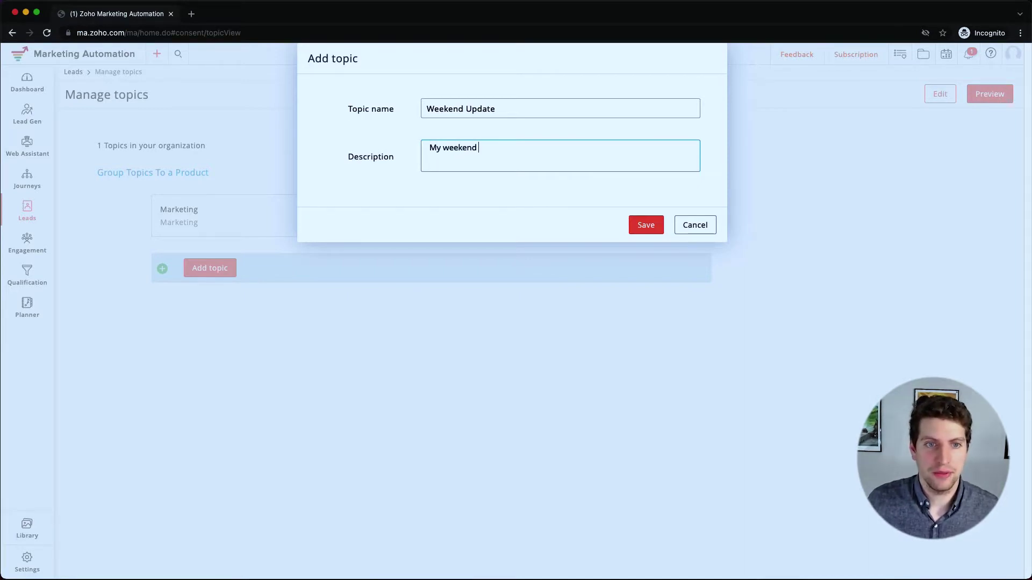
left_click(650, 226)
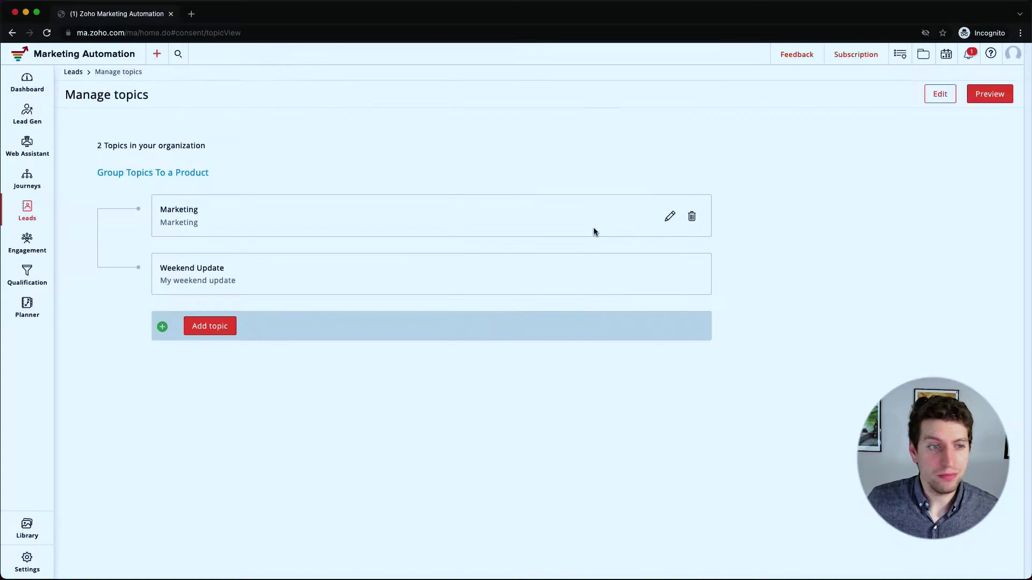
- Add the Monday Motivation topic with its description
left_click(258, 353)
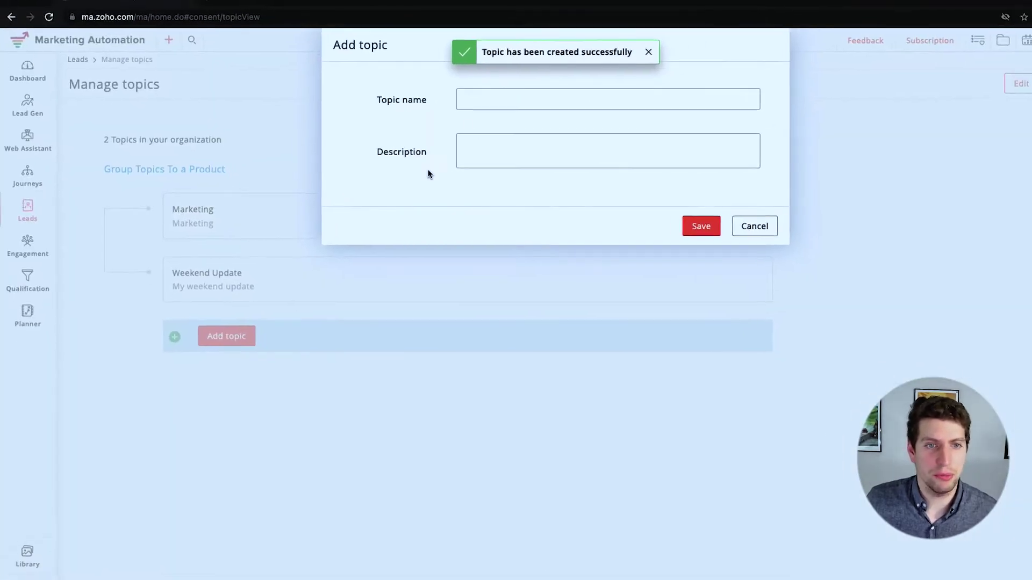
type("Monday ")
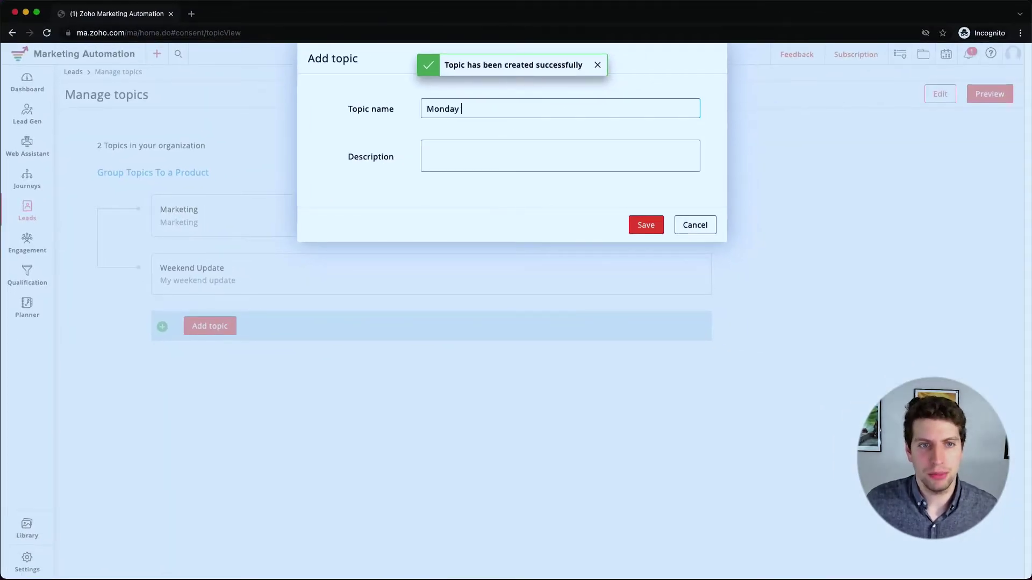
type("P")
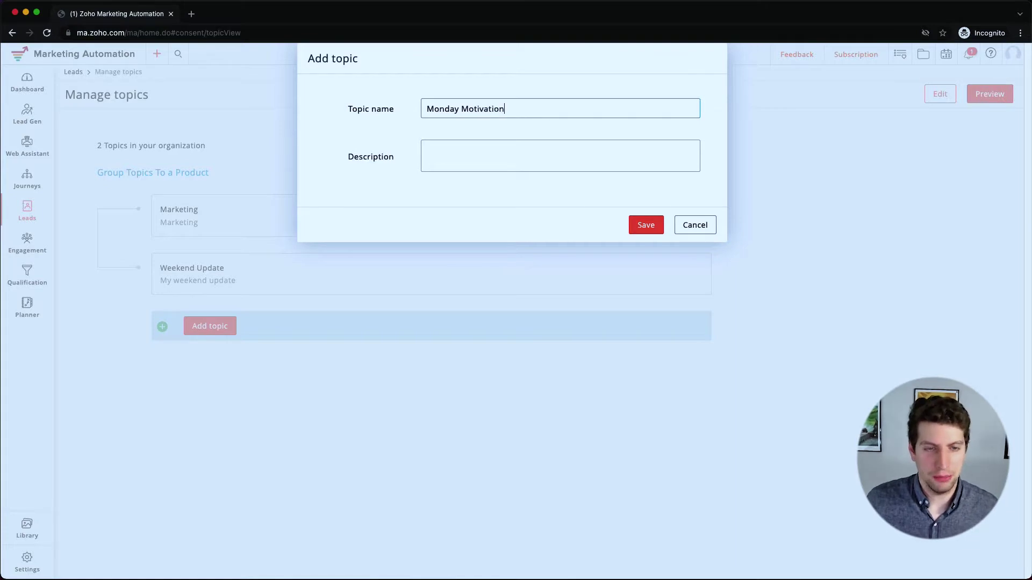
type("Mon")
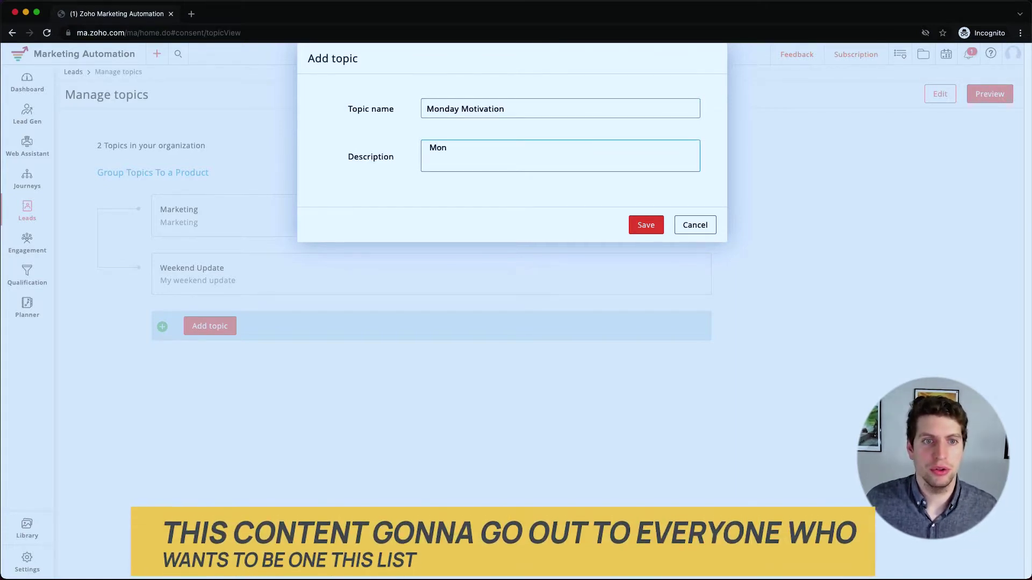
type("day Motivation")
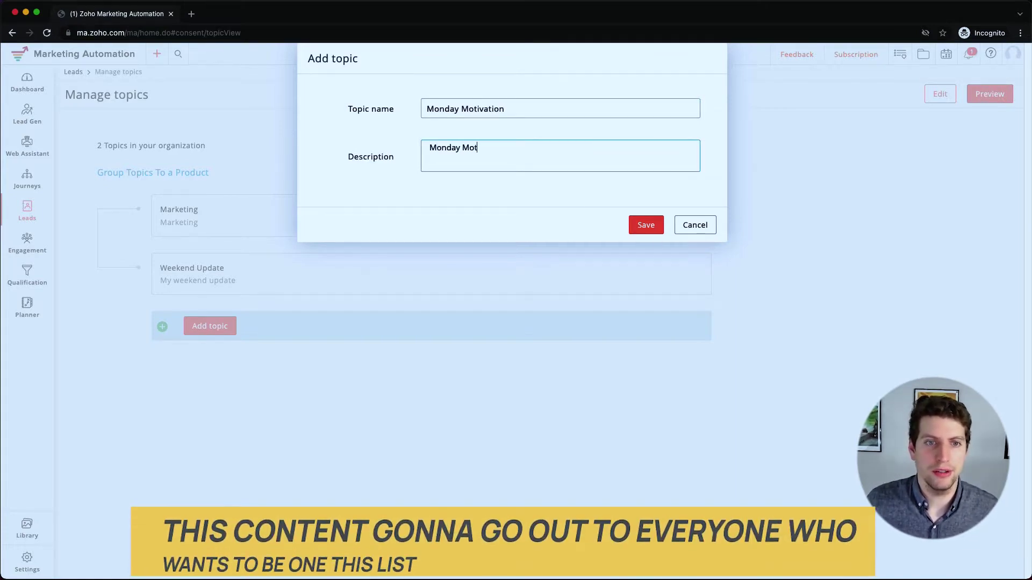
left_click(646, 225)
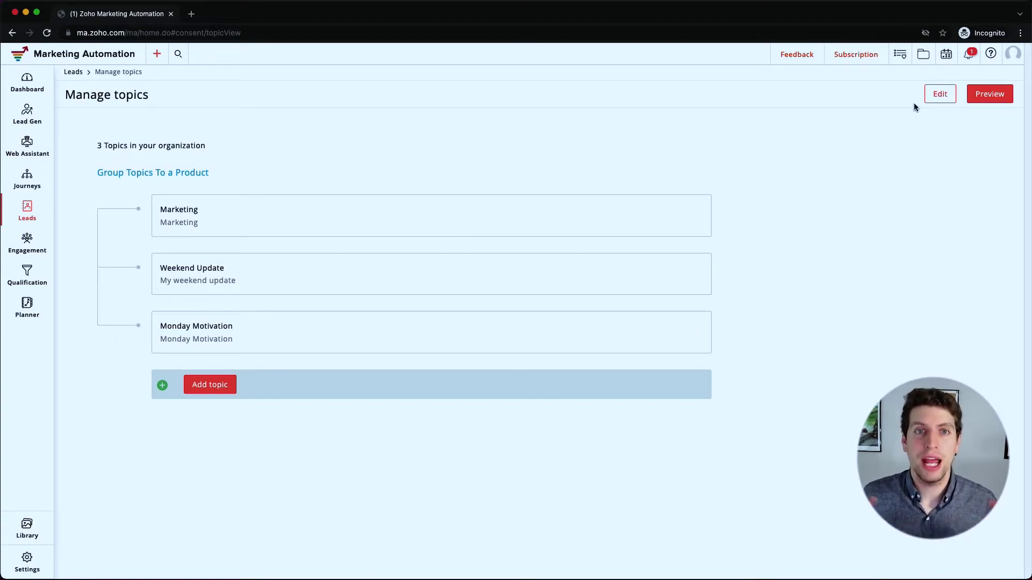
- Open the Customize view for the preference page listing Marketing, Weekend Update and Monday Motivation
left_click(929, 97)
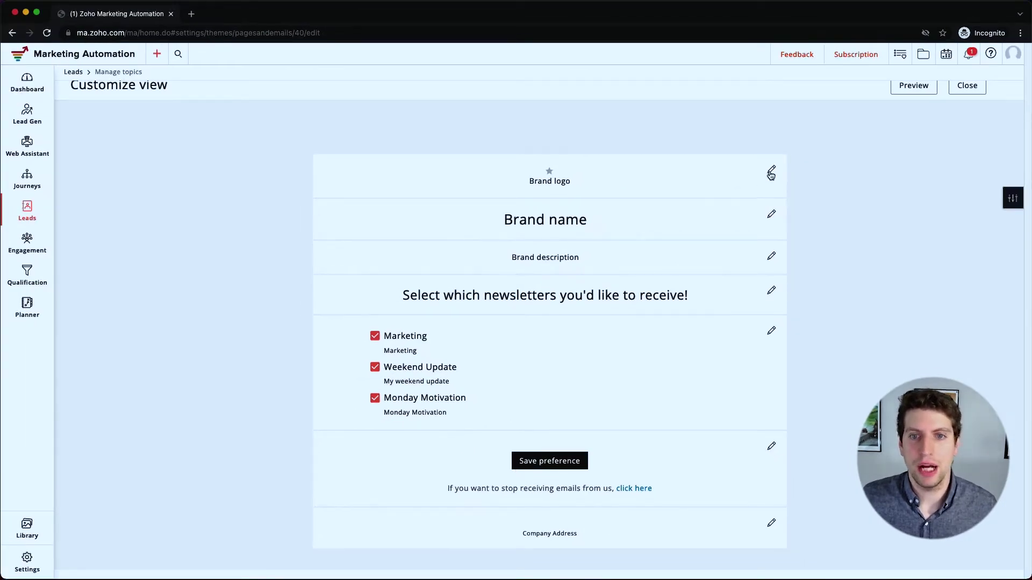
- Upload the mountain-and-sun image as the brand logo, adjust its aspect ratio, and close the panel
left_click(771, 172)
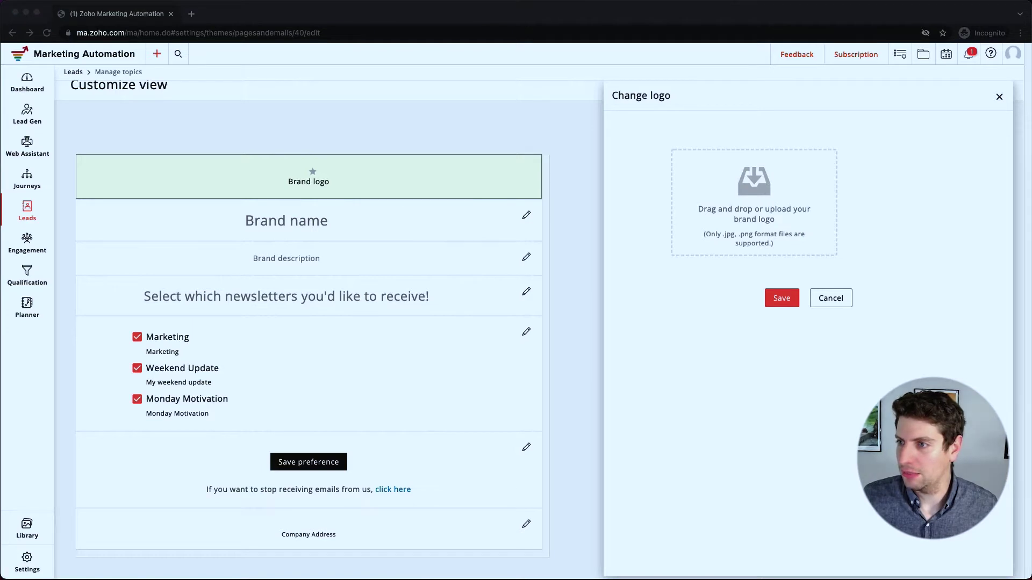
left_click_drag(812, 257, 725, 214)
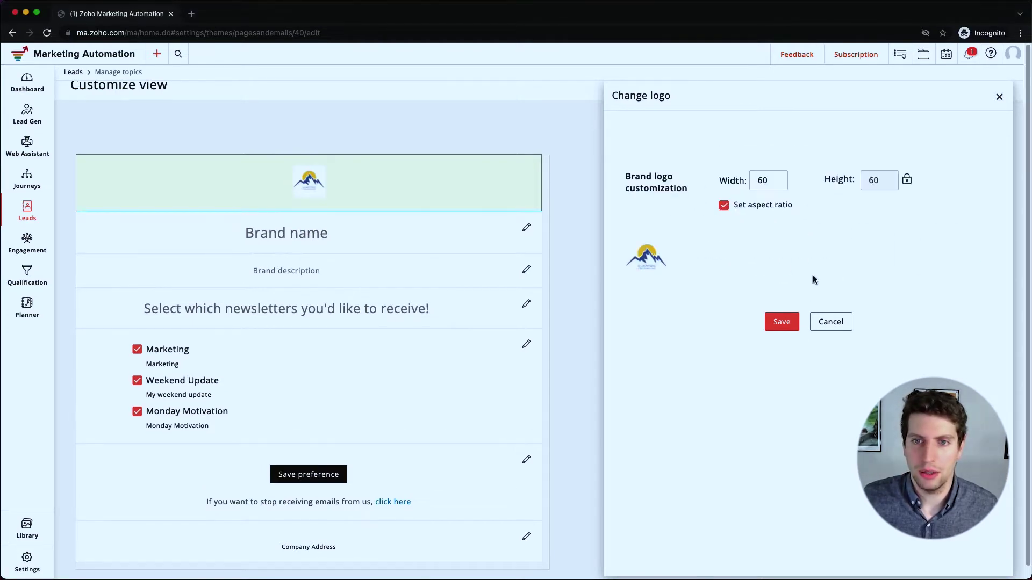
left_click(724, 207)
left_click(779, 322)
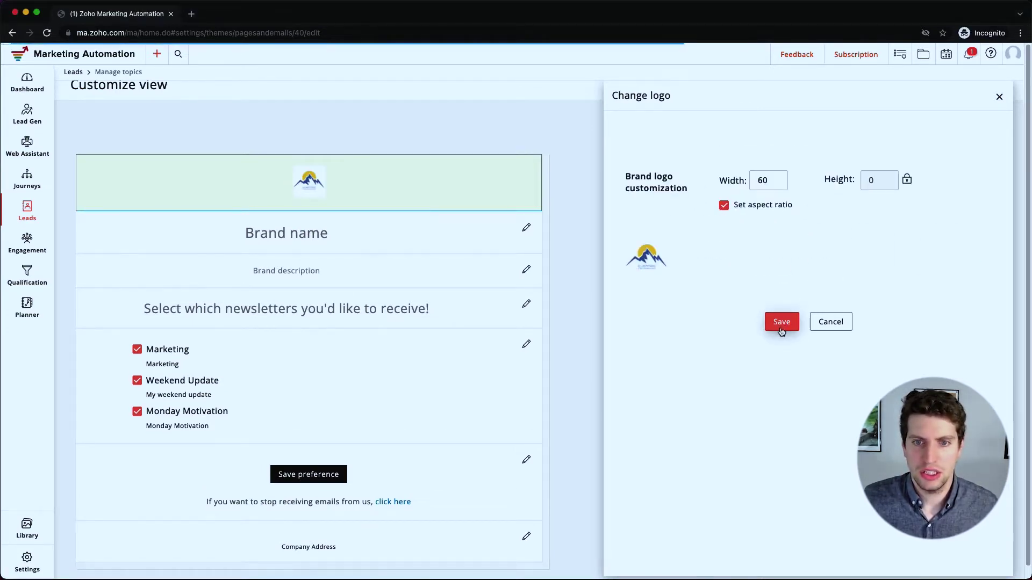
left_click(1001, 98)
left_click(570, 170)
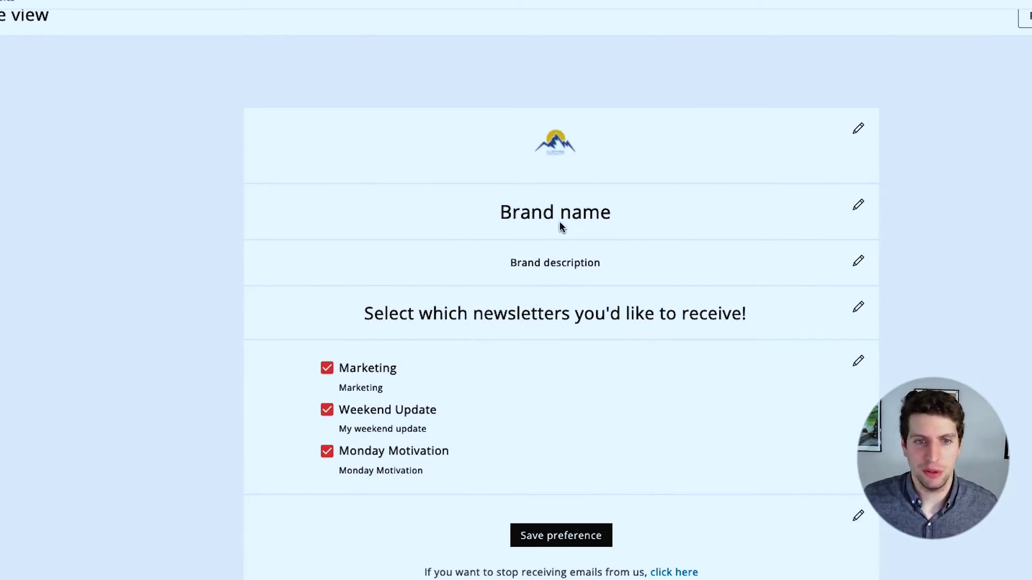
- Change the brand name heading to 'Clientric CRM Consulting' in 36px Open Sans
left_click(856, 208)
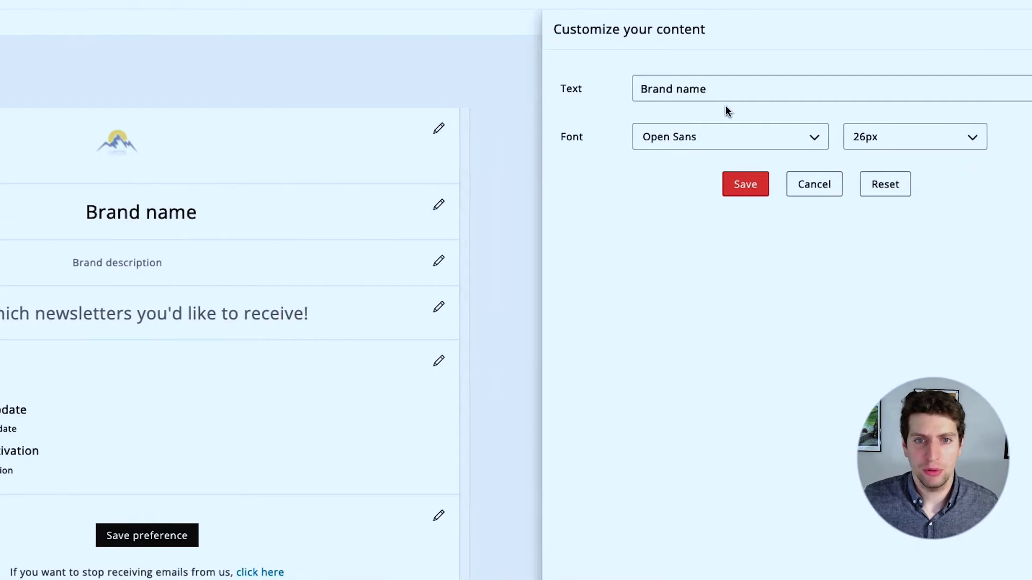
triple_click(641, 91)
type("Clientric CRM Consulting")
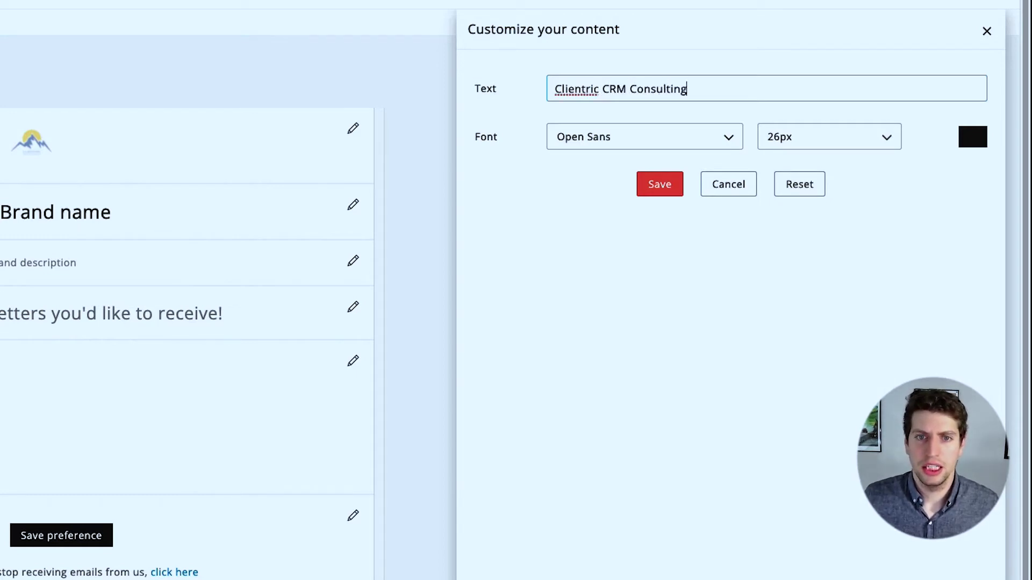
left_click(662, 143)
left_click(618, 206)
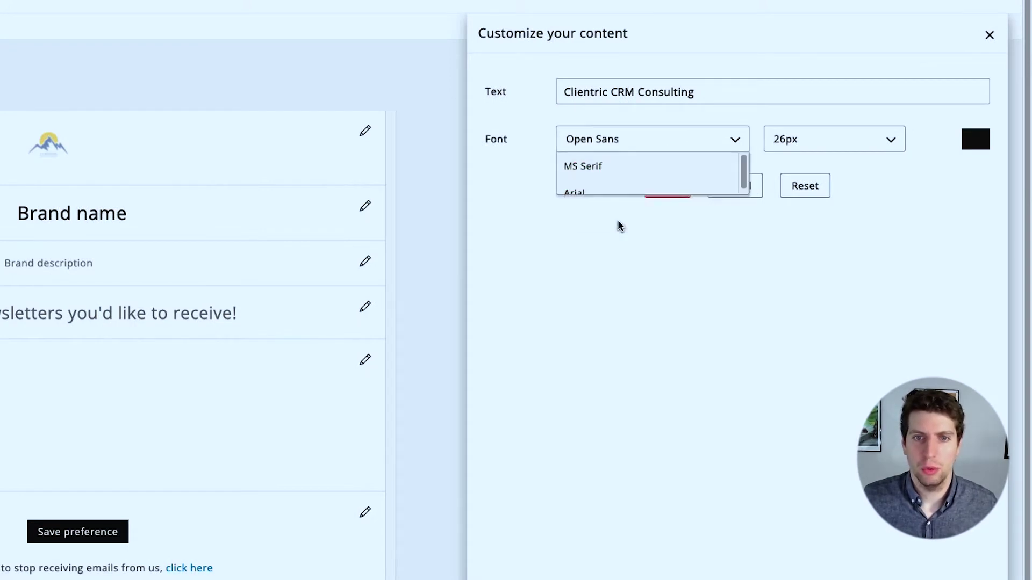
left_click(828, 142)
left_click(804, 220)
left_click(859, 153)
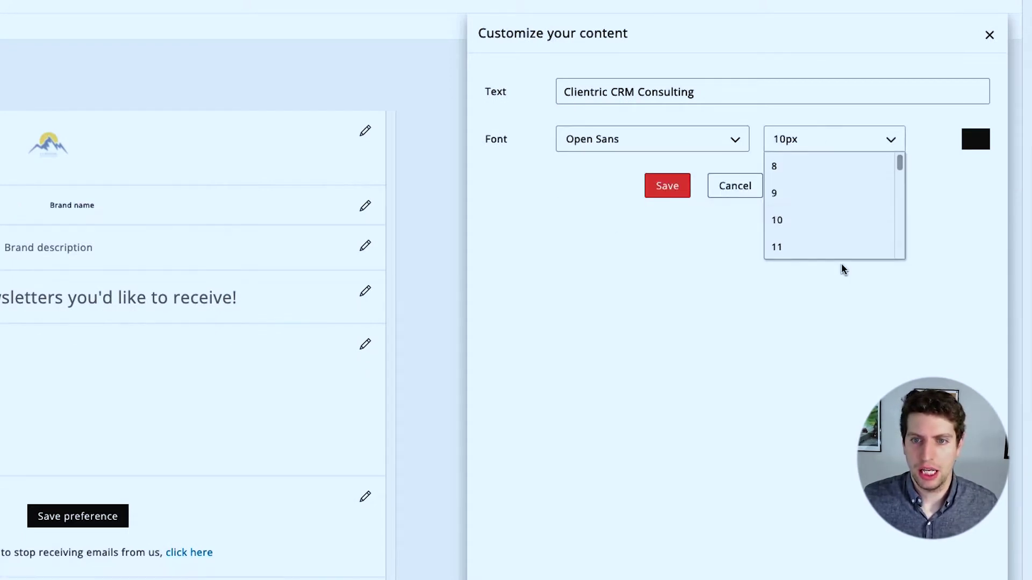
scroll(841, 242, "down", 5)
left_click(805, 252)
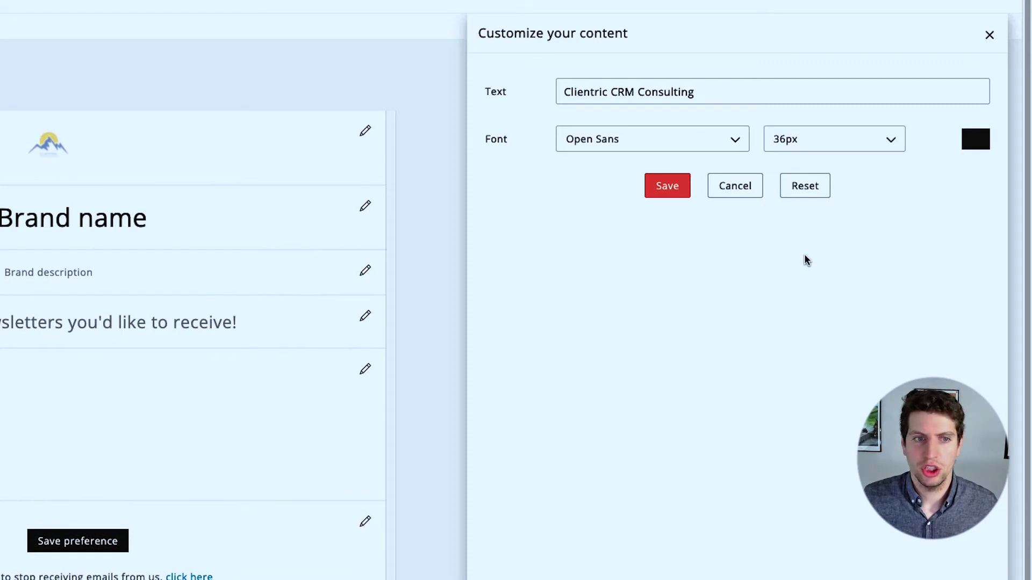
left_click(670, 196)
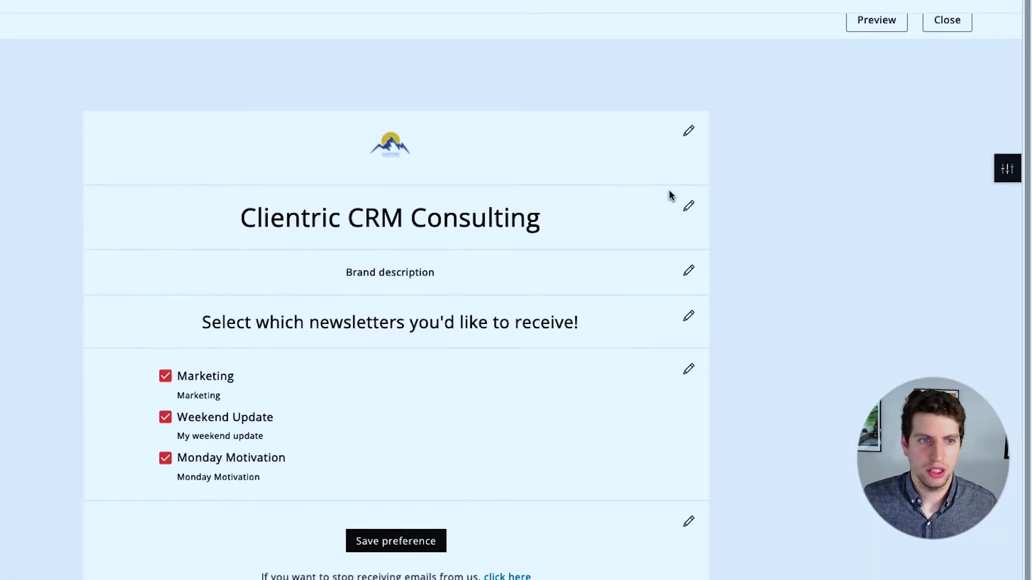
- Replace the brand description with 'CRM Consulting Tips and Tricks' at 20px
left_click(689, 271)
key("ctrl+a")
type("C")
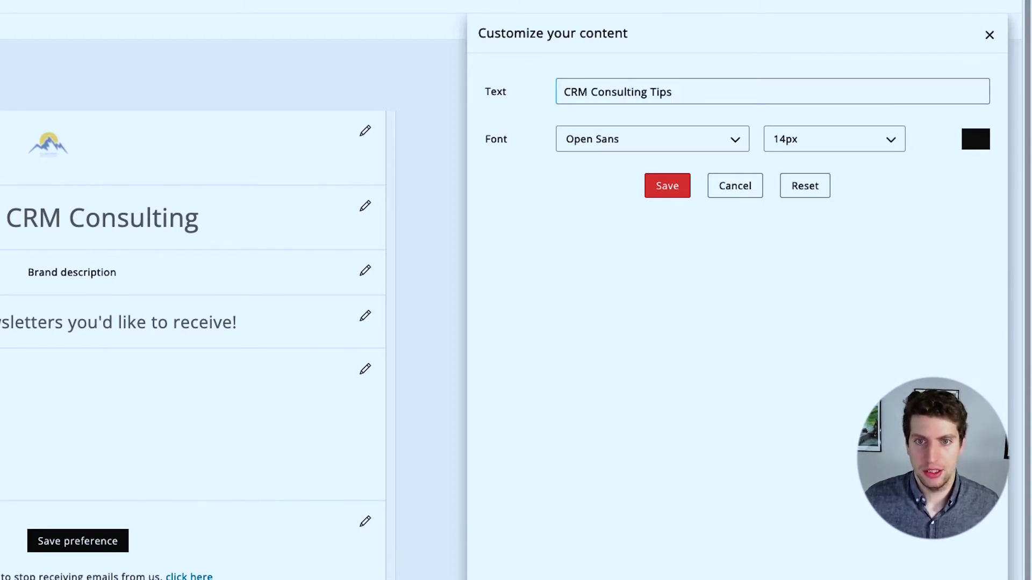
type(" & Tricks")
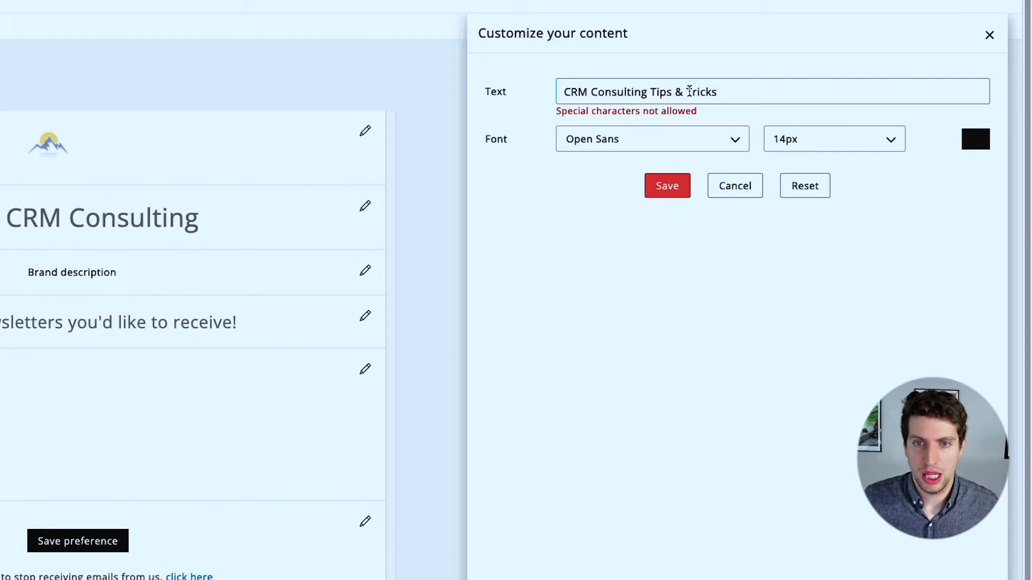
key("BackSpace")
type("and")
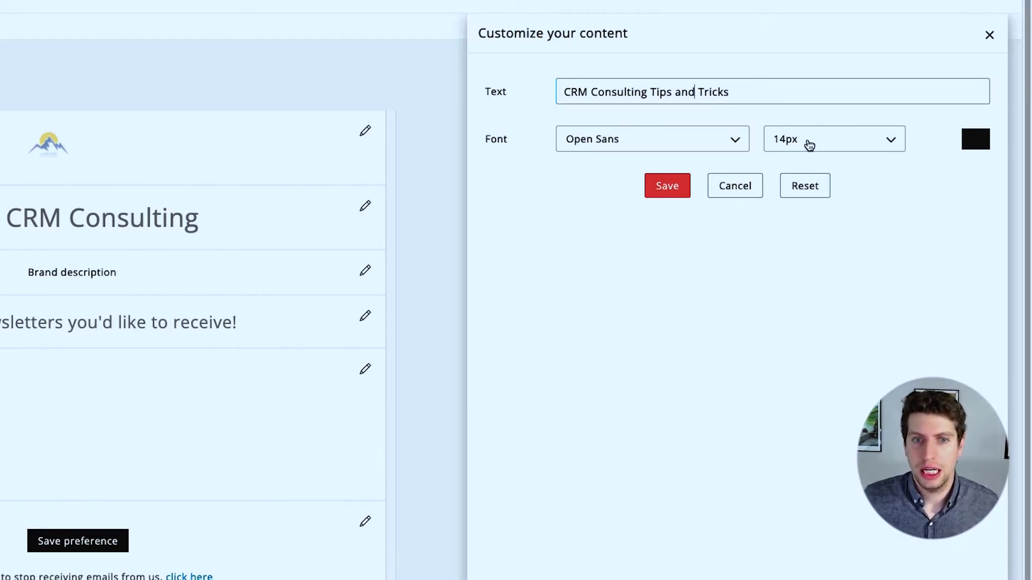
left_click(809, 141)
scroll(806, 236, "down", 2)
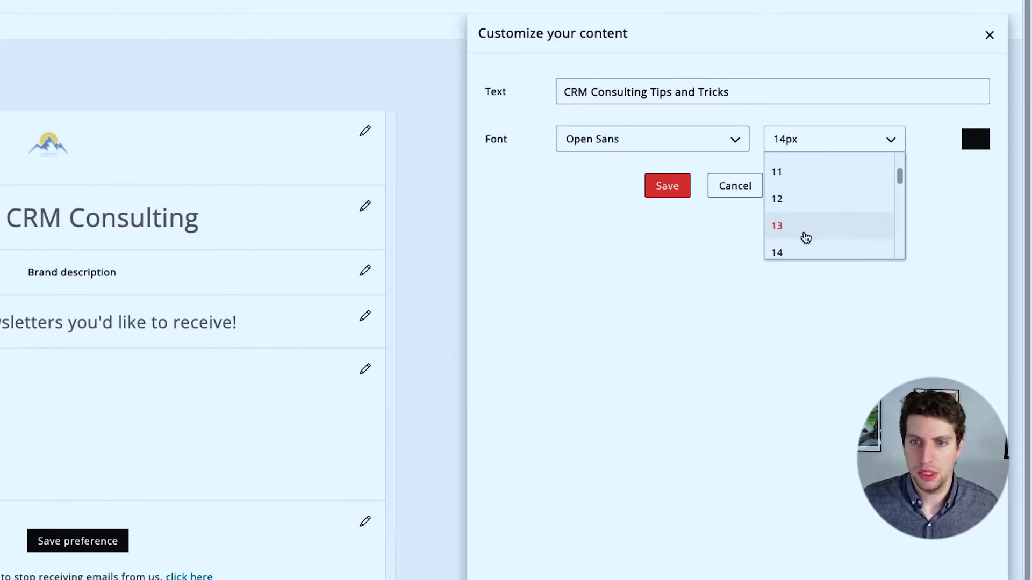
scroll(806, 237, "down", 2)
left_click(800, 210)
scroll(812, 215, "down", 2)
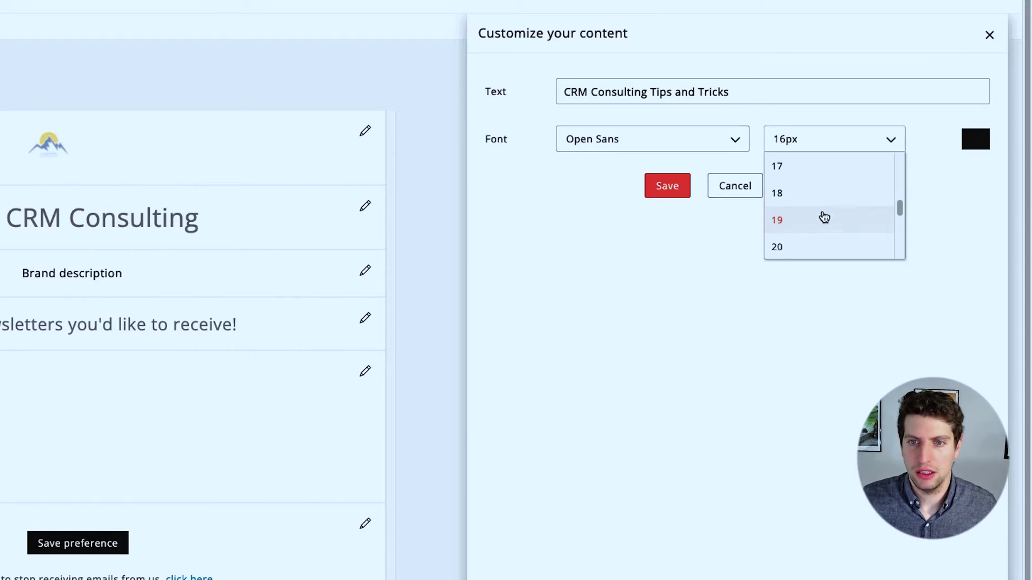
left_click(782, 237)
left_click(667, 186)
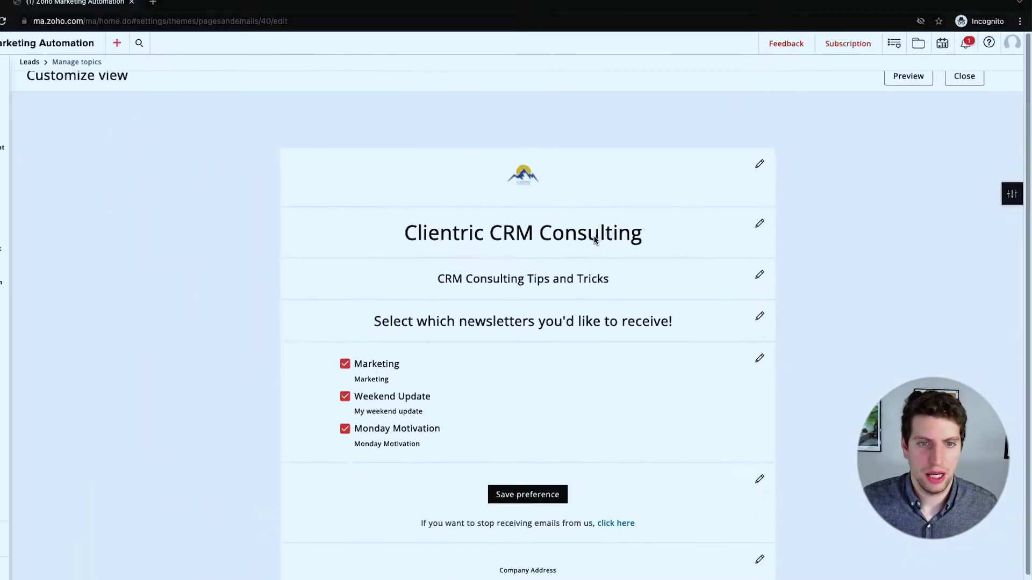
- Save the 'Select which newsletters you'd like to receive!' heading at 24px
left_click(759, 316)
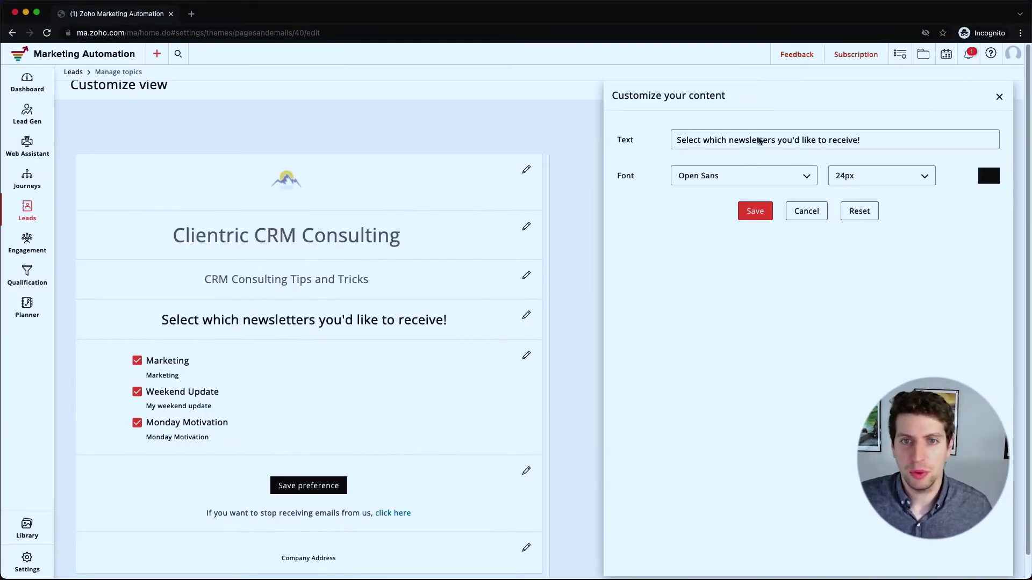
left_click(755, 211)
scroll(541, 428, "down", 1)
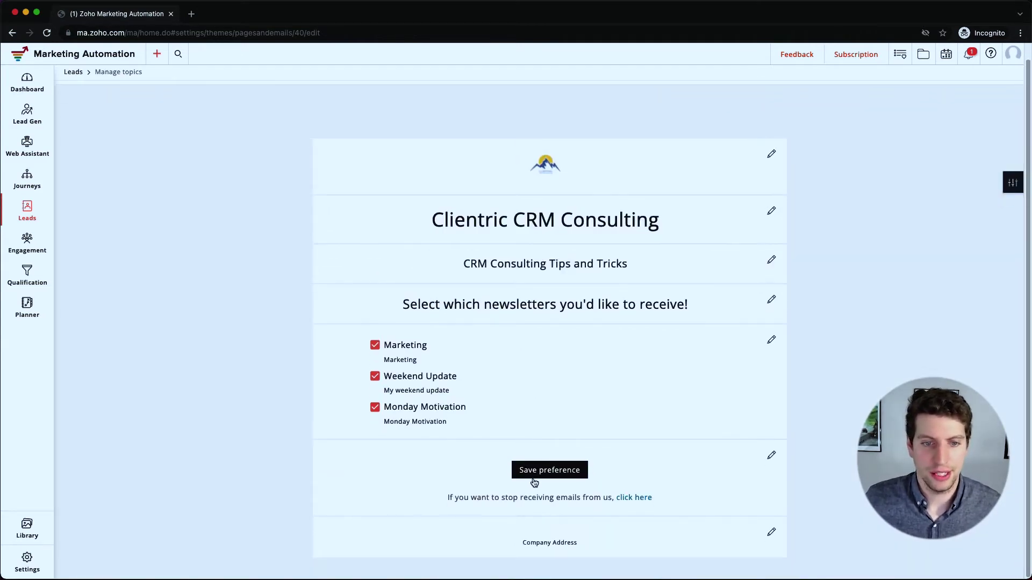
scroll(858, 248, "up", 1)
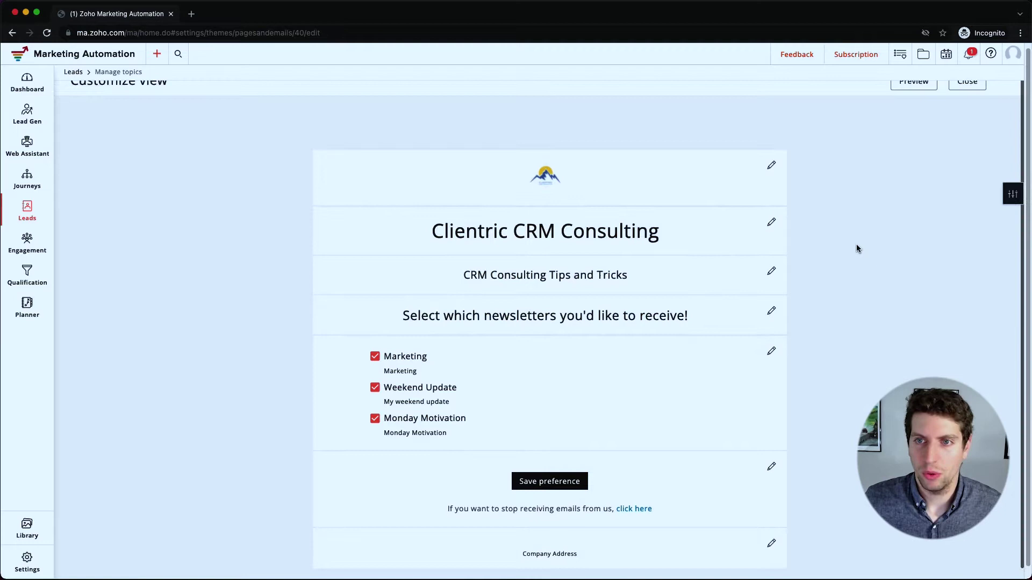
- Preview the preference page and test ticking and unticking the topic checkboxes
left_click(913, 87)
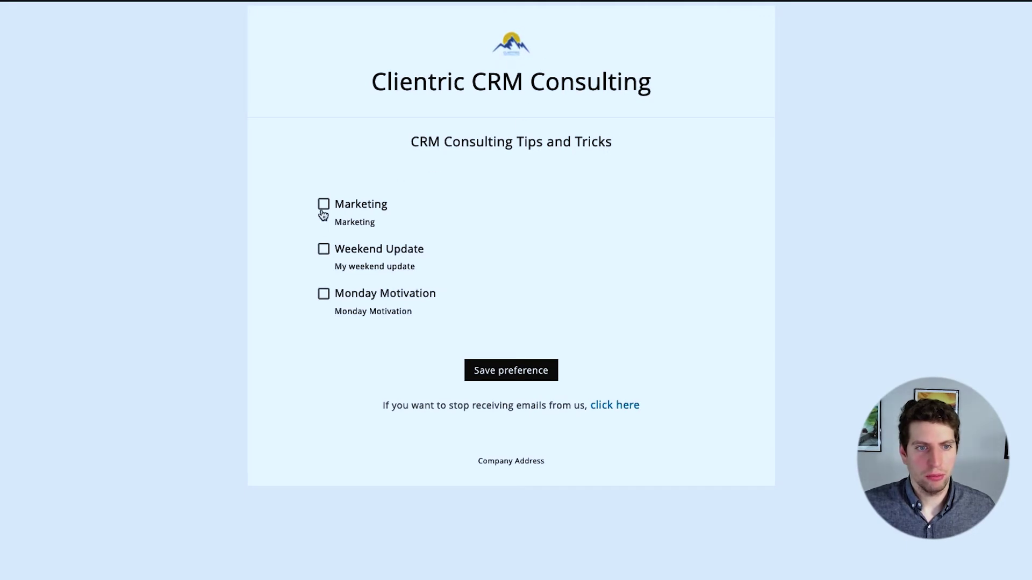
left_click(321, 296)
left_click(322, 254)
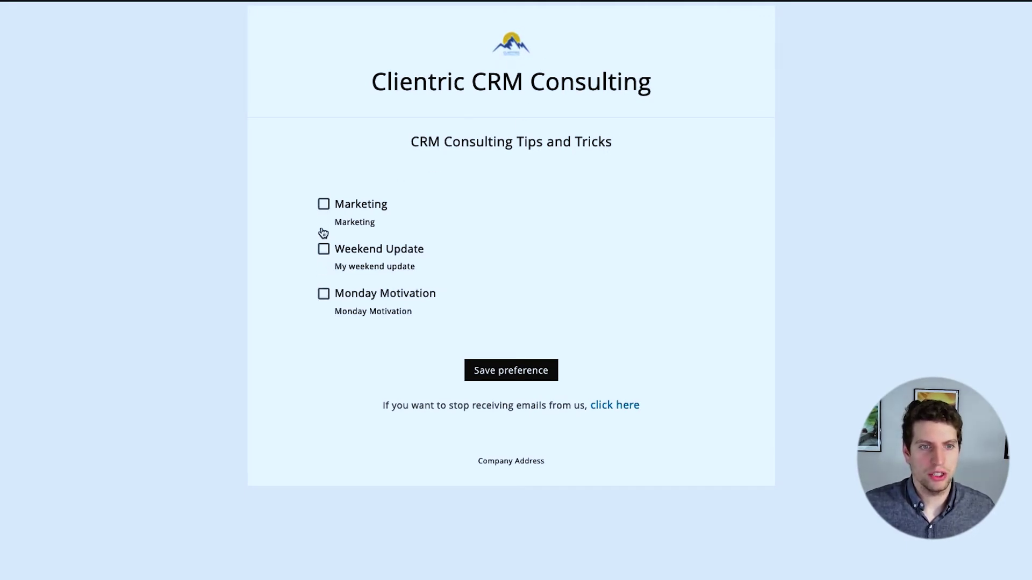
left_click(324, 249)
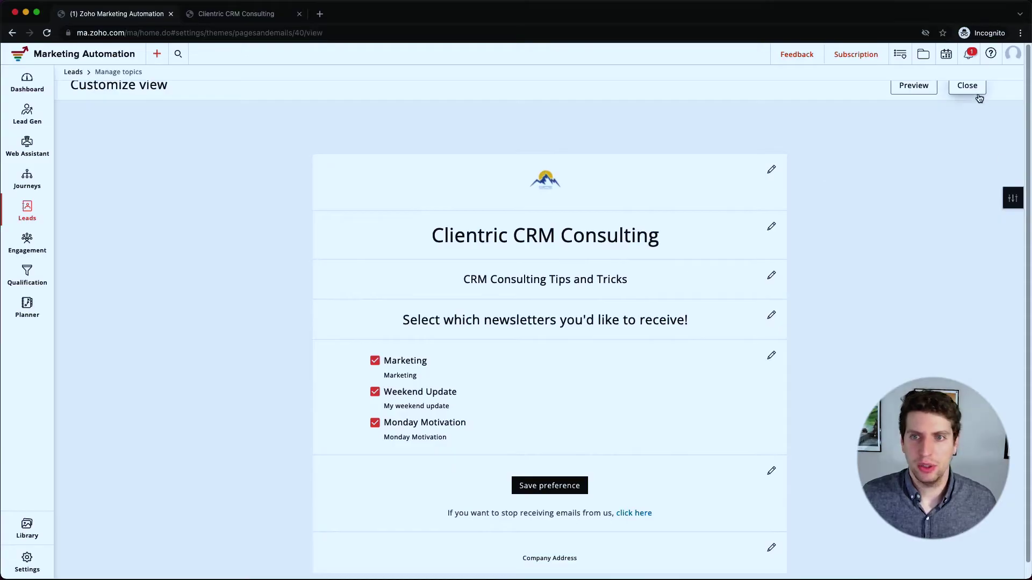
- Close the editor and review the Topics thanks page heading and thank-you message
left_click(968, 89)
left_click(86, 198)
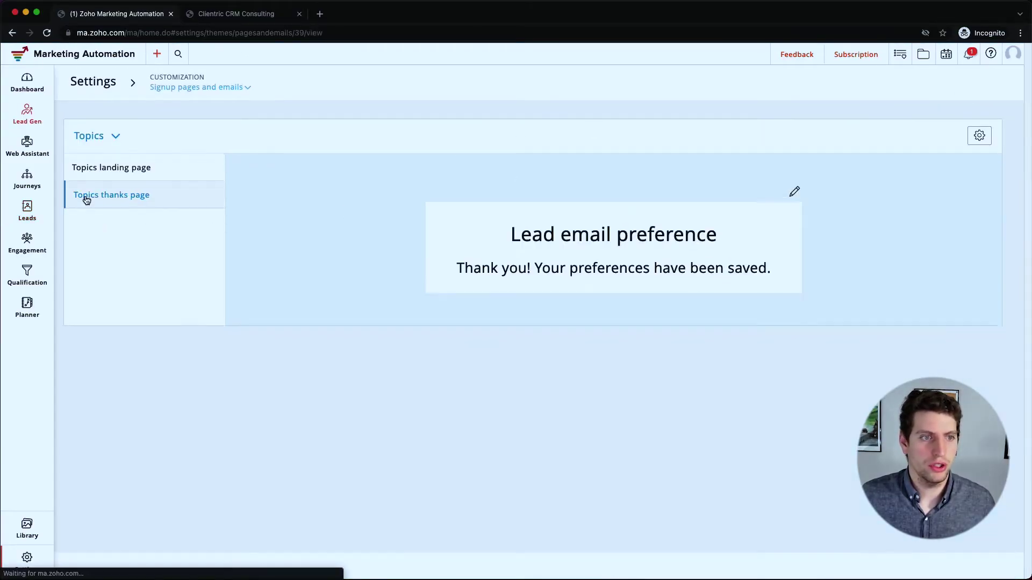
left_click(108, 168)
left_click(102, 192)
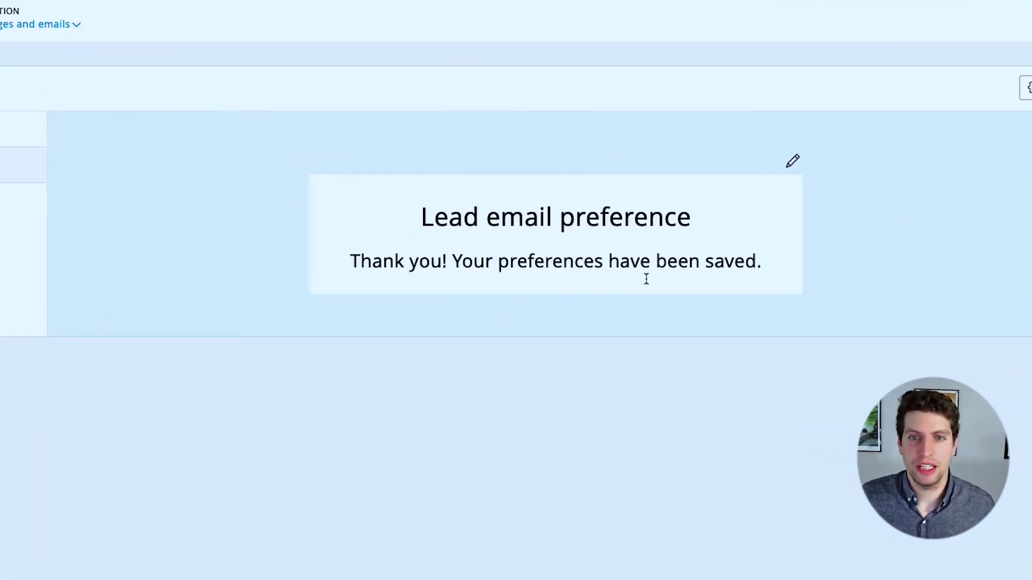
left_click(209, 15)
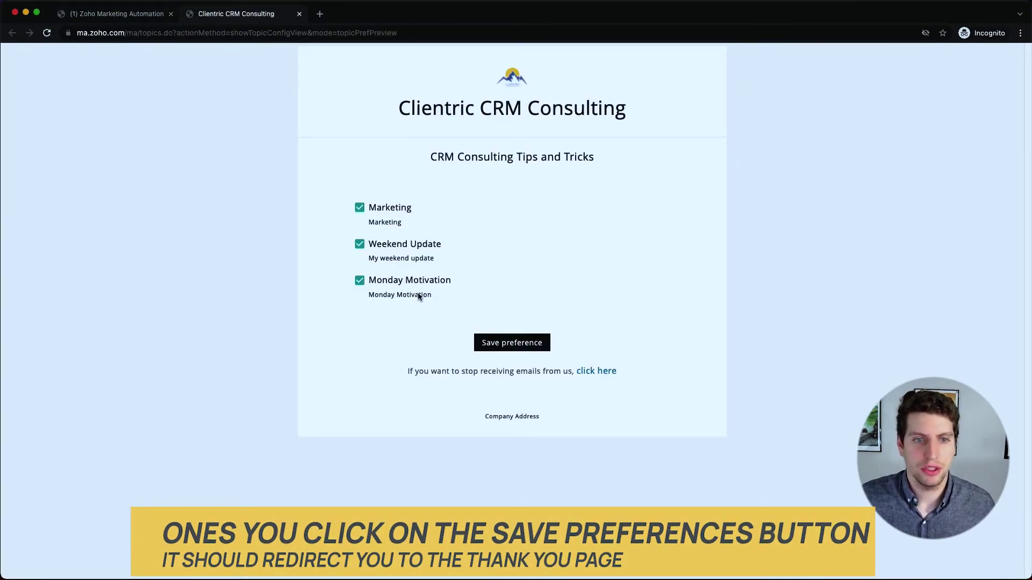
left_click(75, 16)
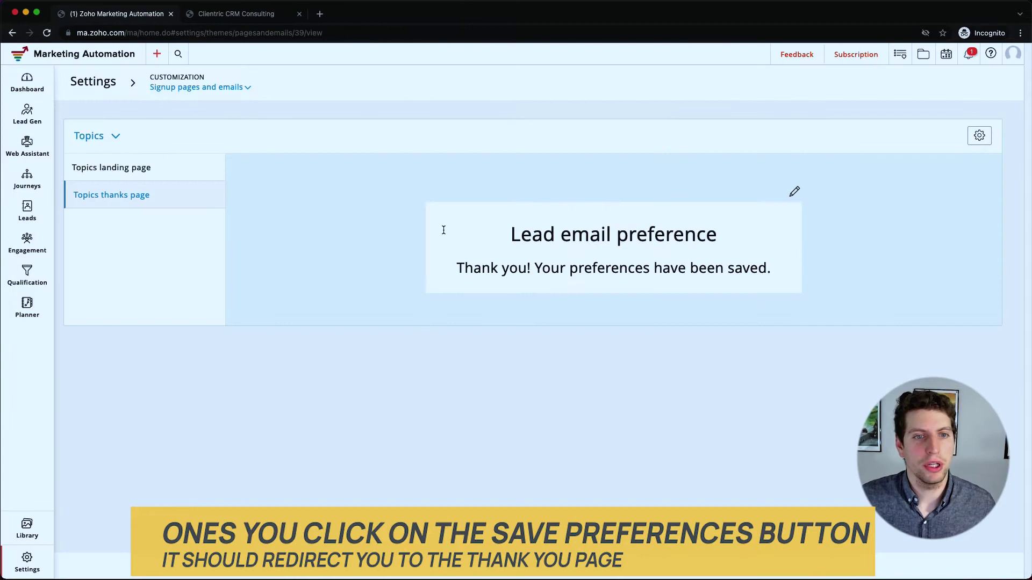
left_click_drag(512, 235, 741, 243)
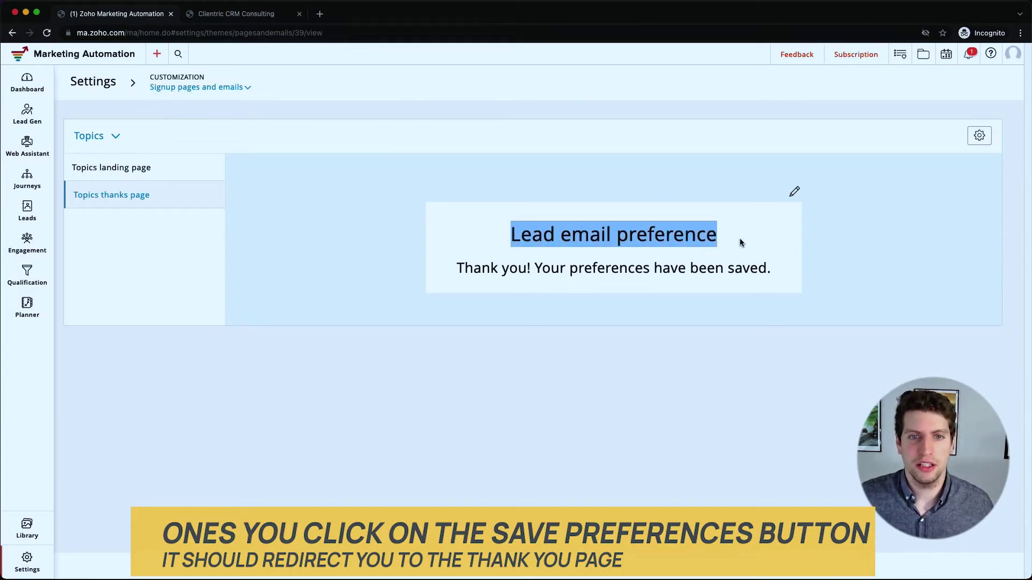
left_click_drag(559, 268, 791, 279)
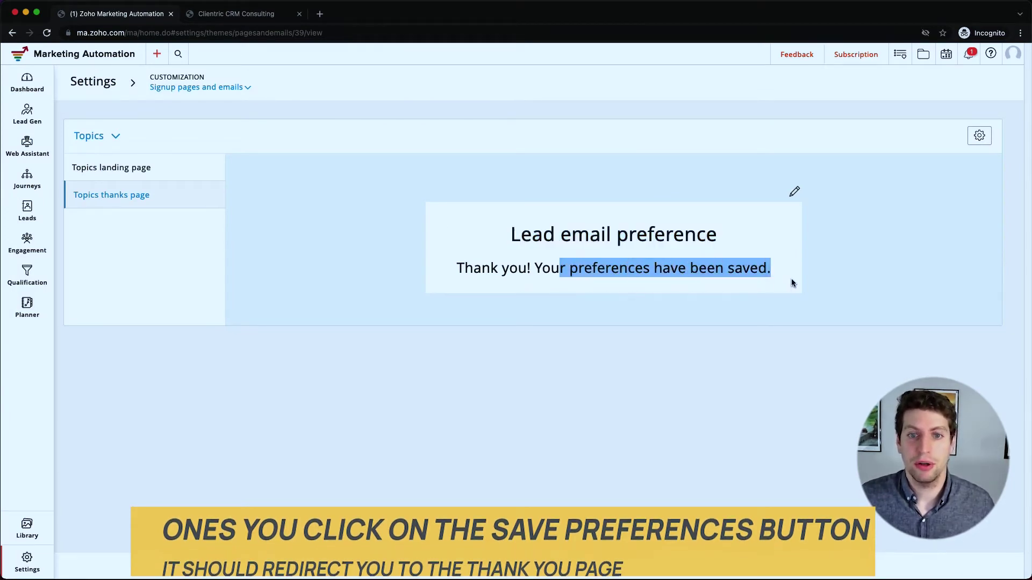
- Retitle the thank-you page heading to 'Email Preference' and return to Settings
left_click(794, 191)
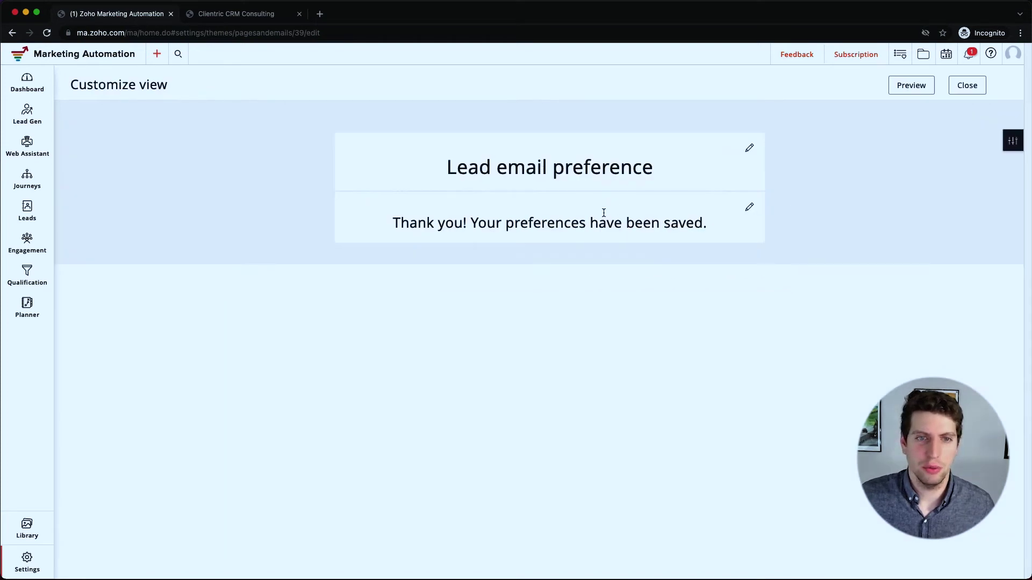
left_click_drag(504, 170, 436, 169)
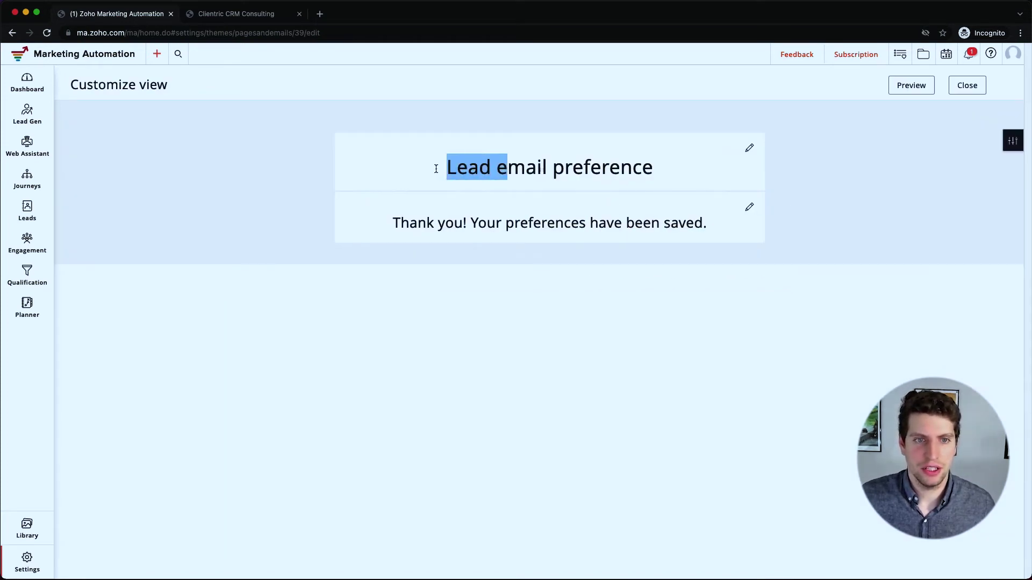
left_click(747, 149)
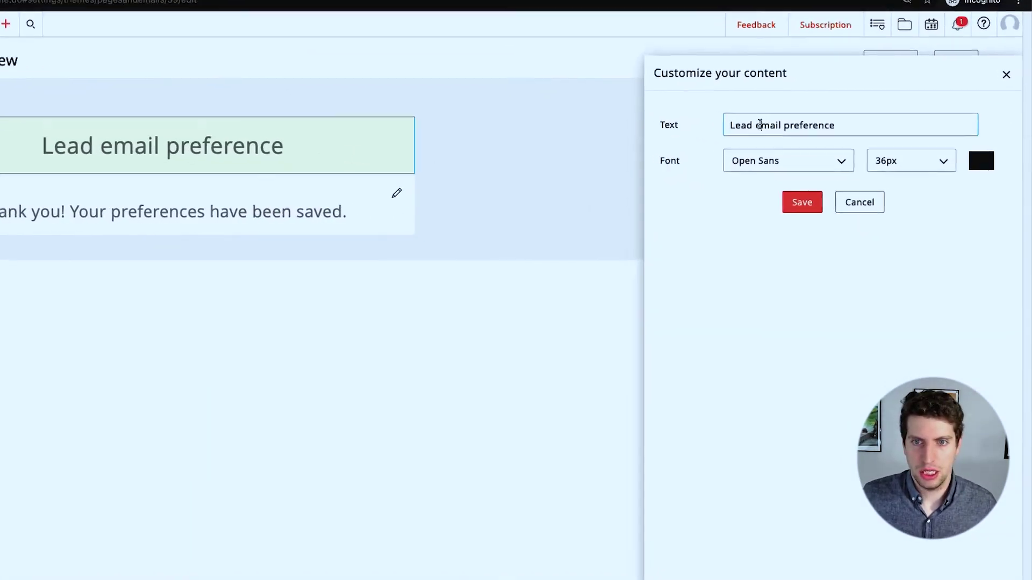
type("E")
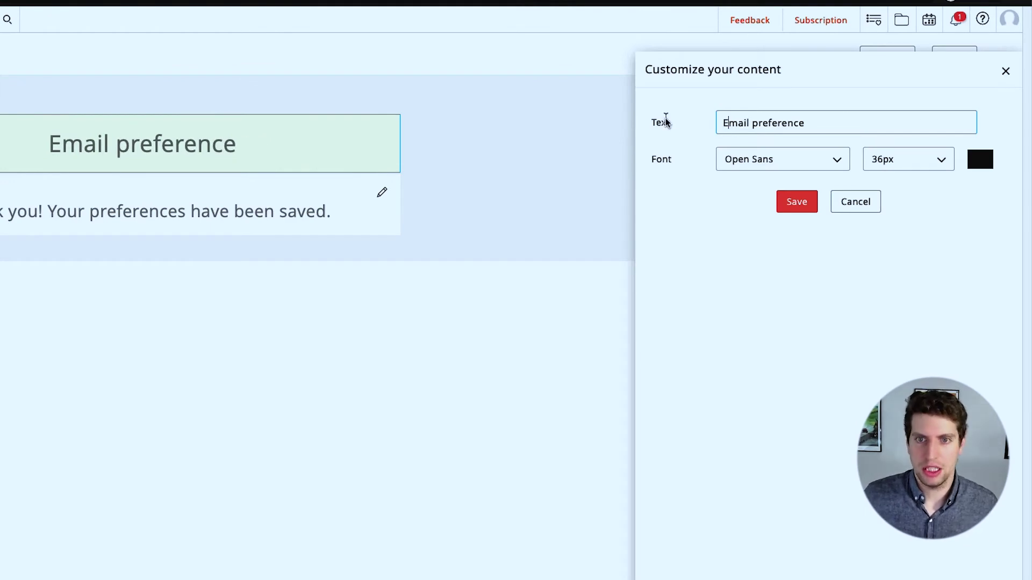
type("P")
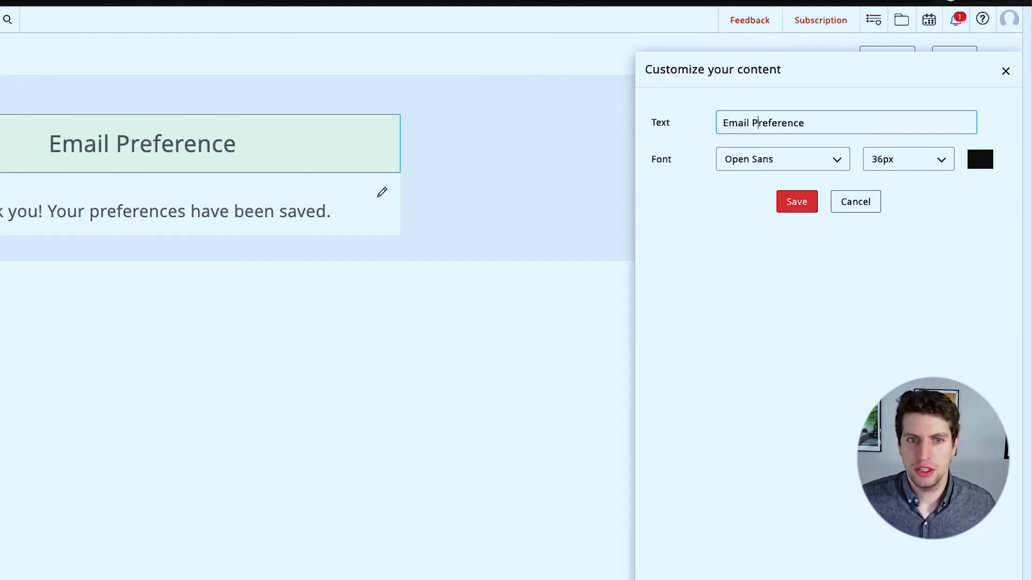
left_click(797, 202)
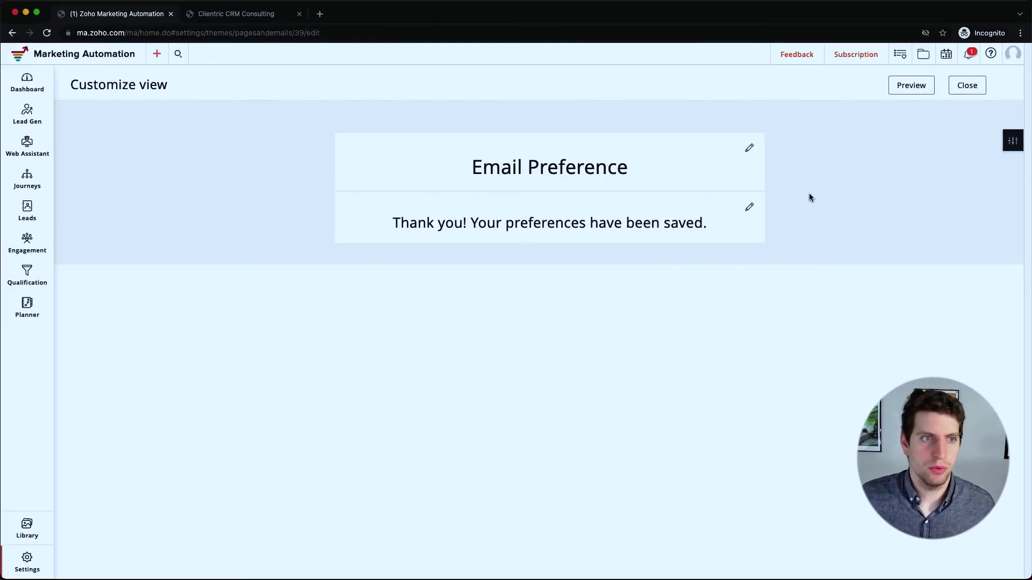
left_click(955, 87)
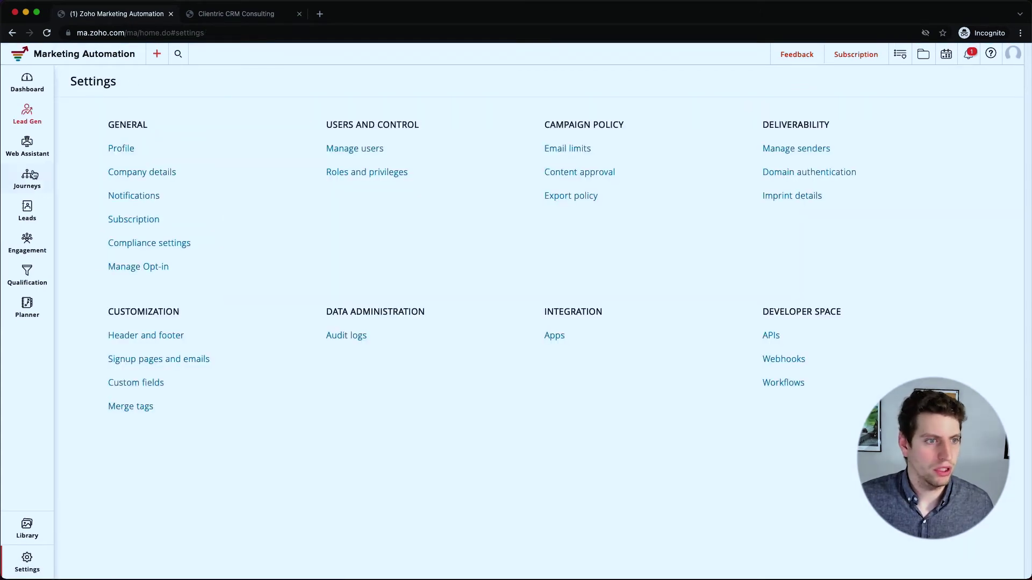
- In Manage topics, add a product named Mastermind described 'Mastermind for people.'
mouse_move(27, 211)
left_click(97, 291)
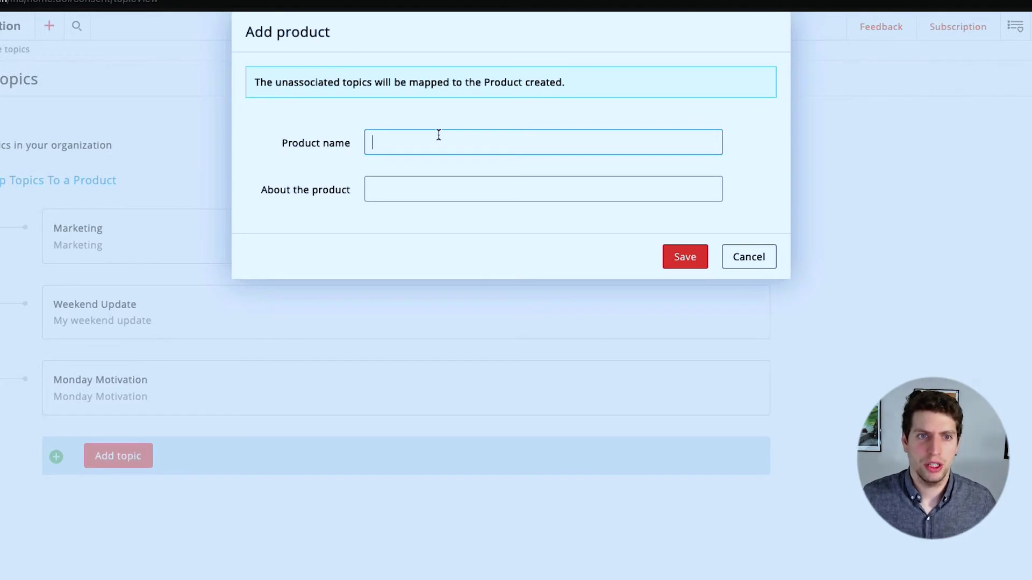
type("Acco")
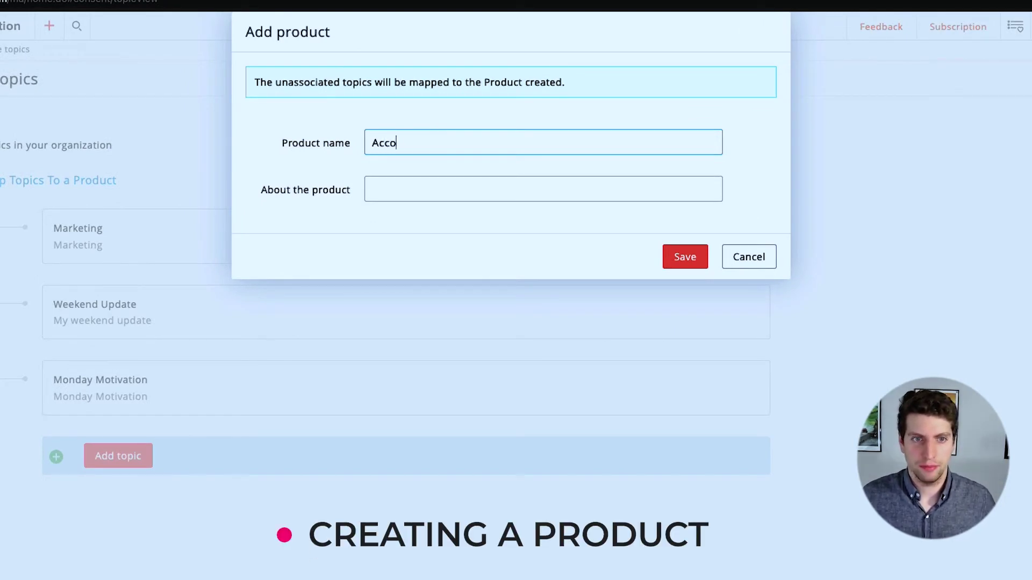
type("untabi")
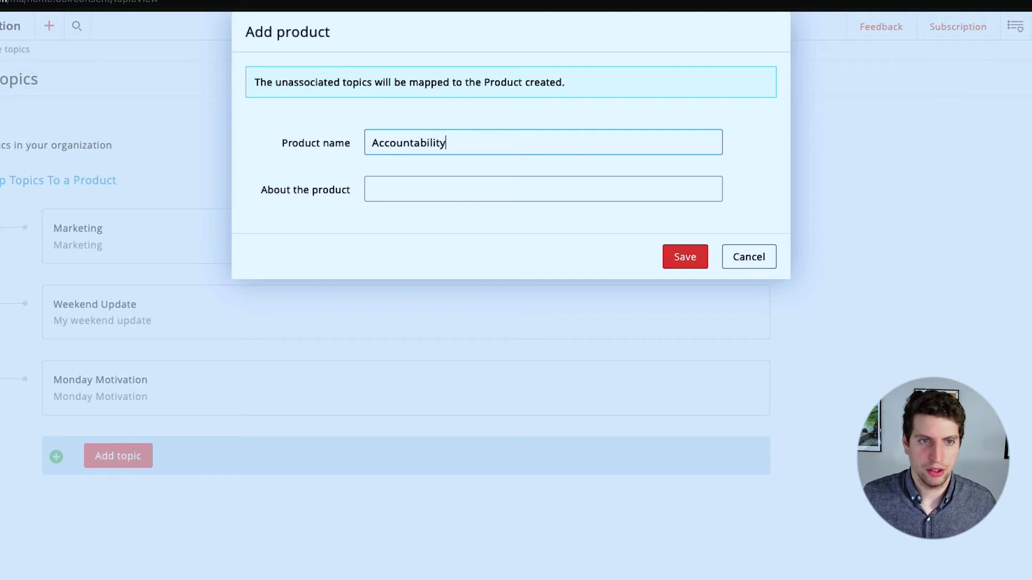
type("lity")
left_click_drag(469, 146, 230, 146)
type("Mastermind for people.")
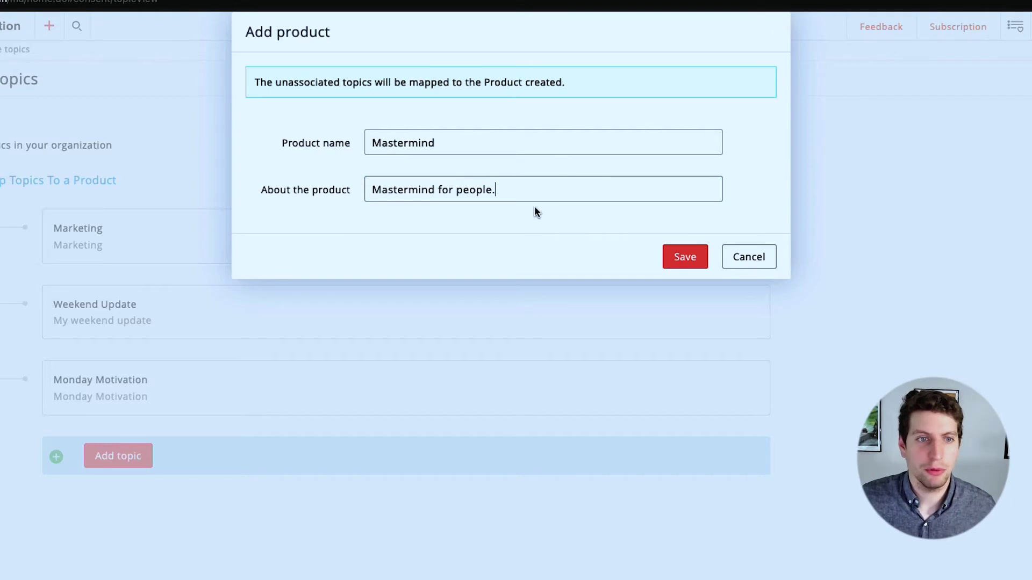
left_click(685, 257)
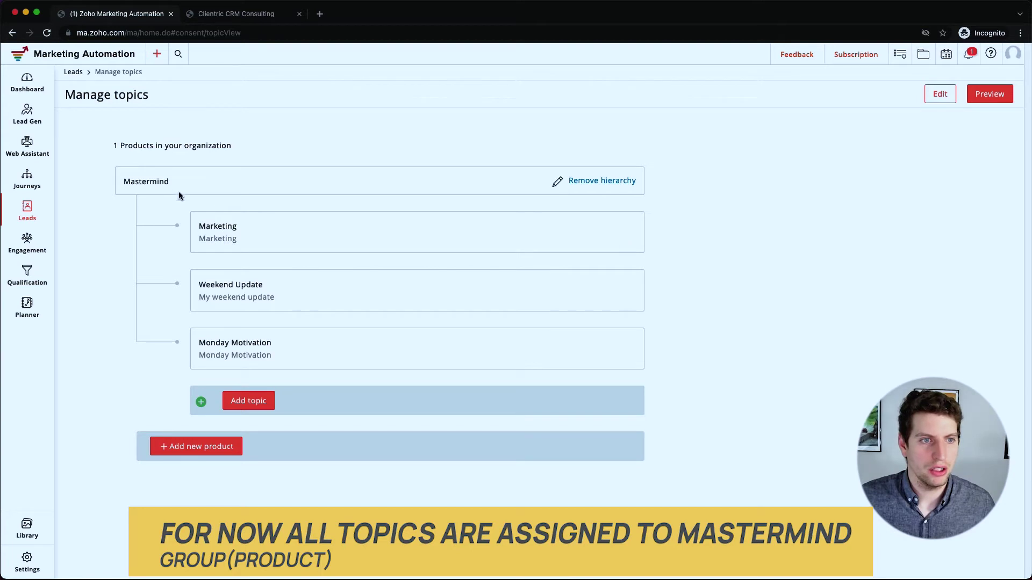
- Add a product named Marketing with description Marketing
left_click(218, 447)
left_click(415, 124)
type("Marketing")
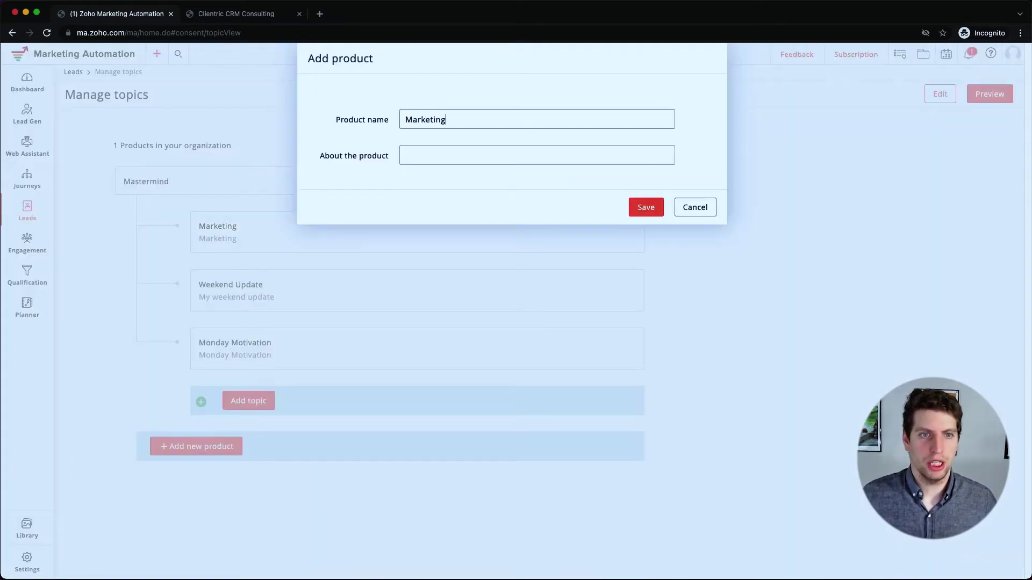
left_click(408, 155)
type("Market")
key("BackSpace")
type("keting")
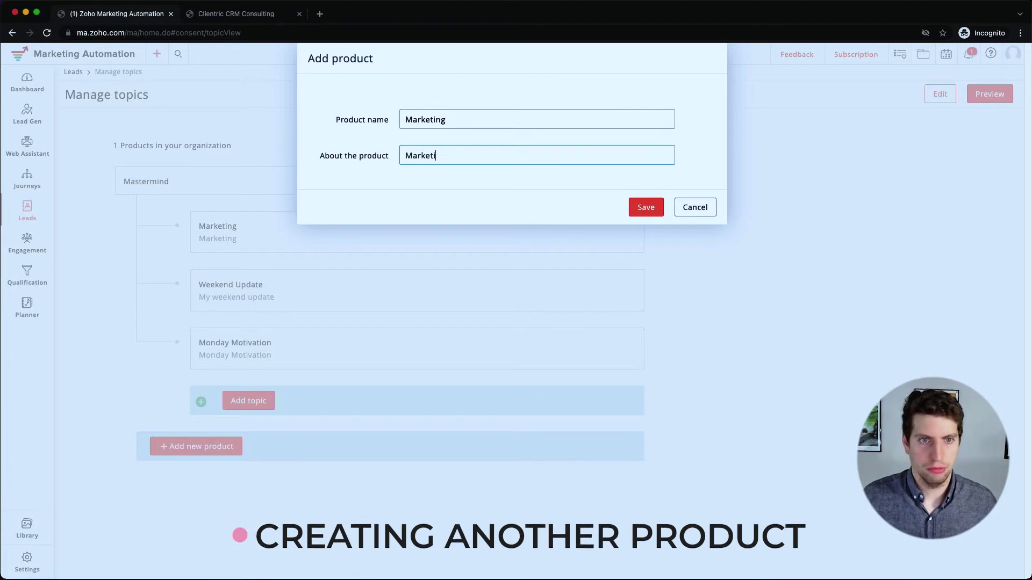
left_click(647, 209)
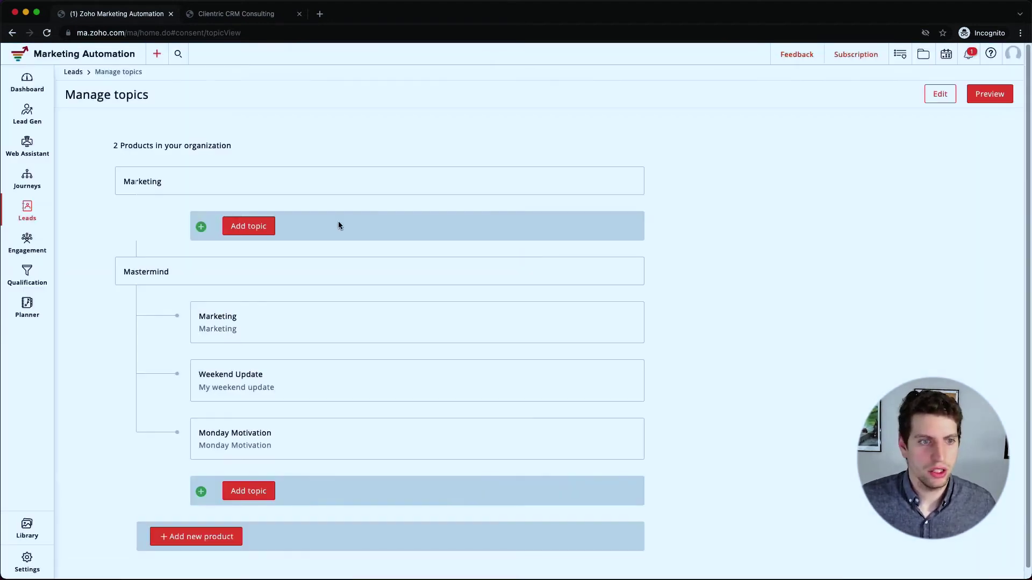
- Add a 'Marketing 2.0' topic, described Marketing, under the Marketing product
left_click(251, 229)
left_click(518, 114)
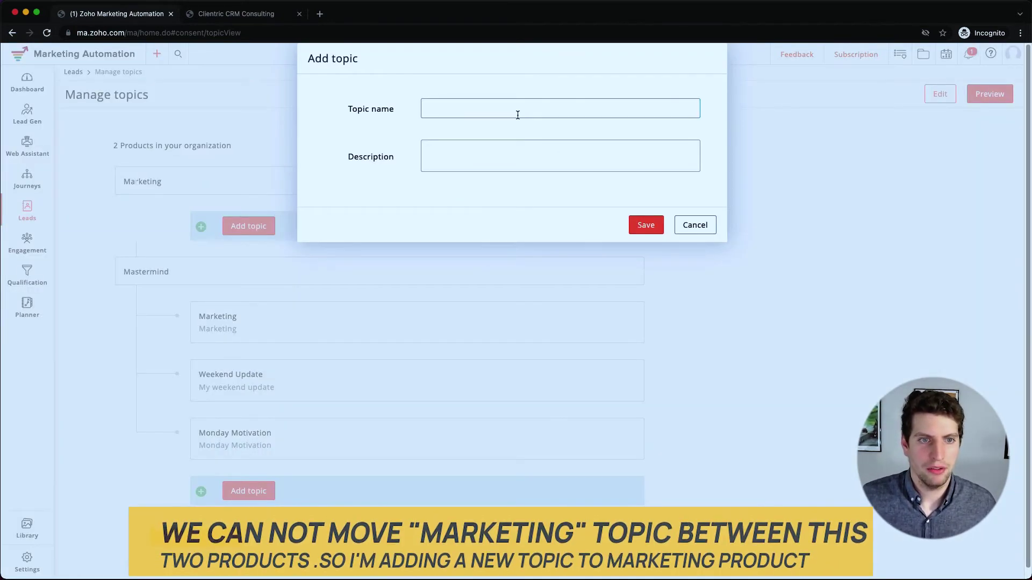
type("Marketing 2.0")
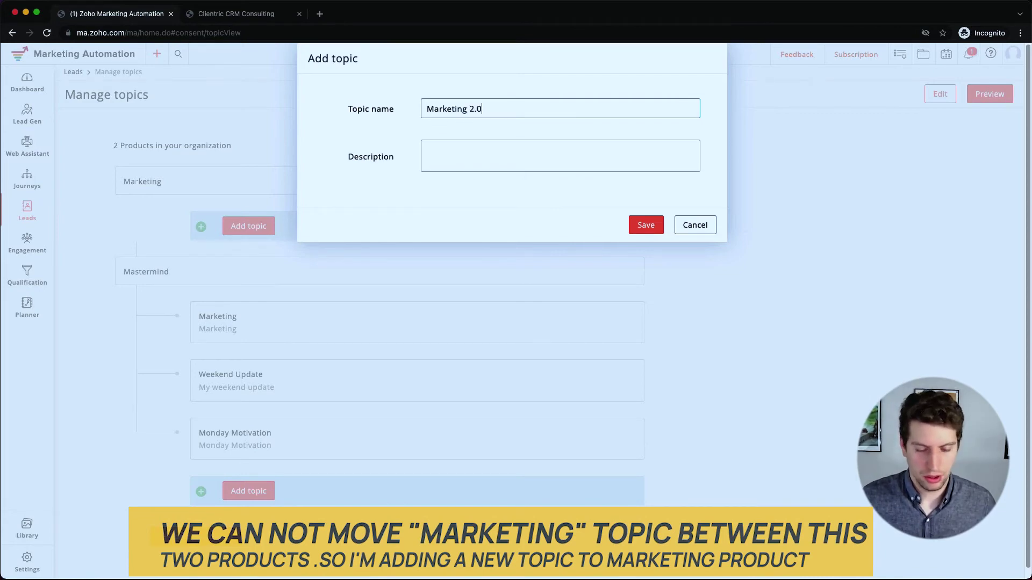
left_click(510, 145)
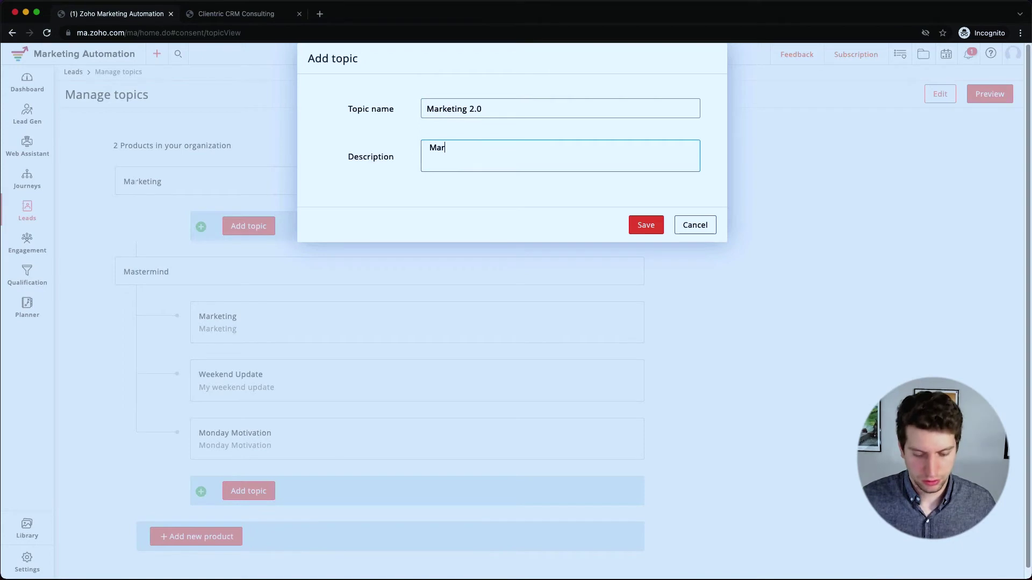
left_click(639, 225)
- Try moving the old Marketing topic between products, then open the preference page editor
scroll(528, 241, "down", 2)
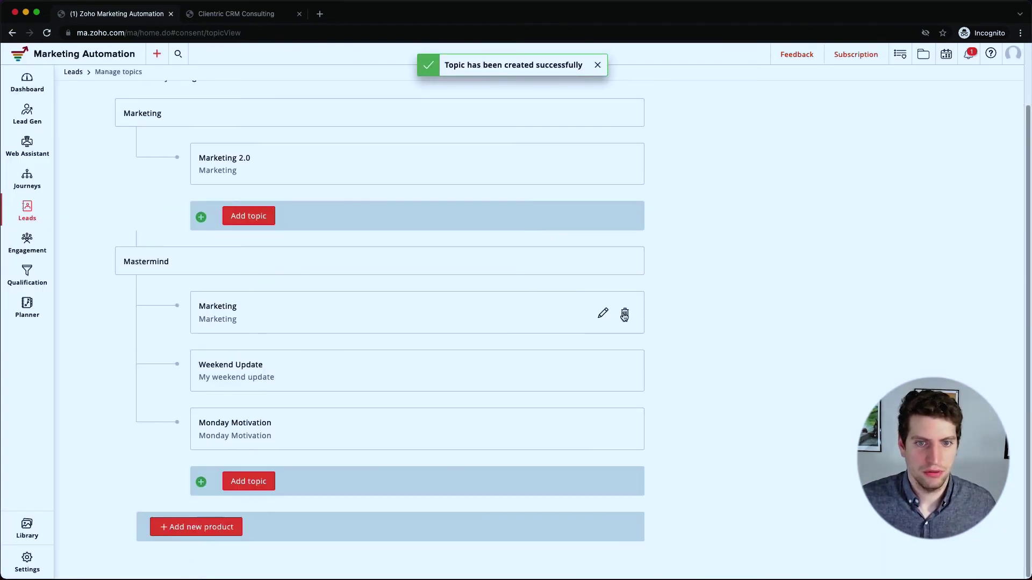
double_click(256, 302)
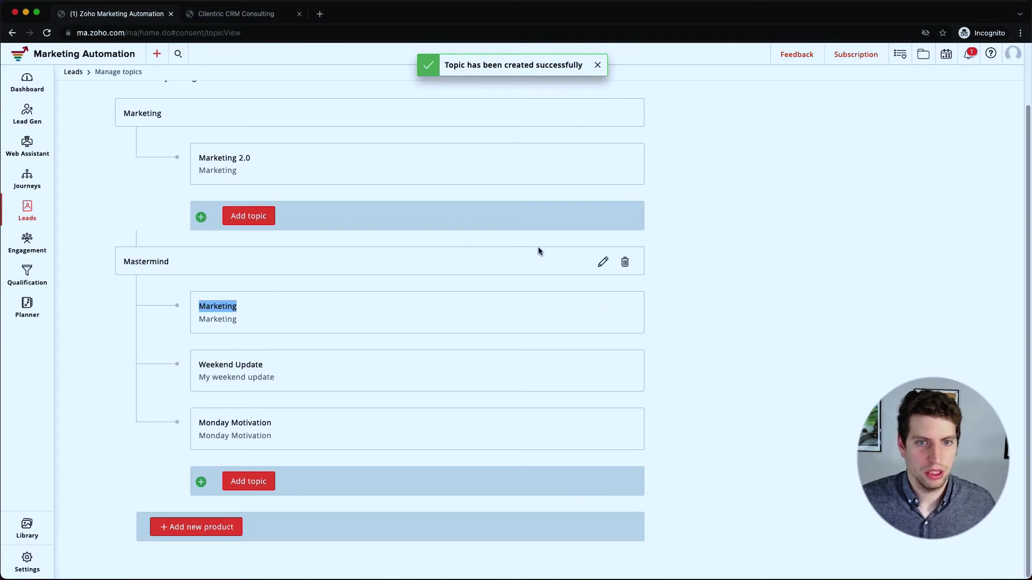
left_click_drag(539, 251, 327, 353)
scroll(349, 323, "up", 2)
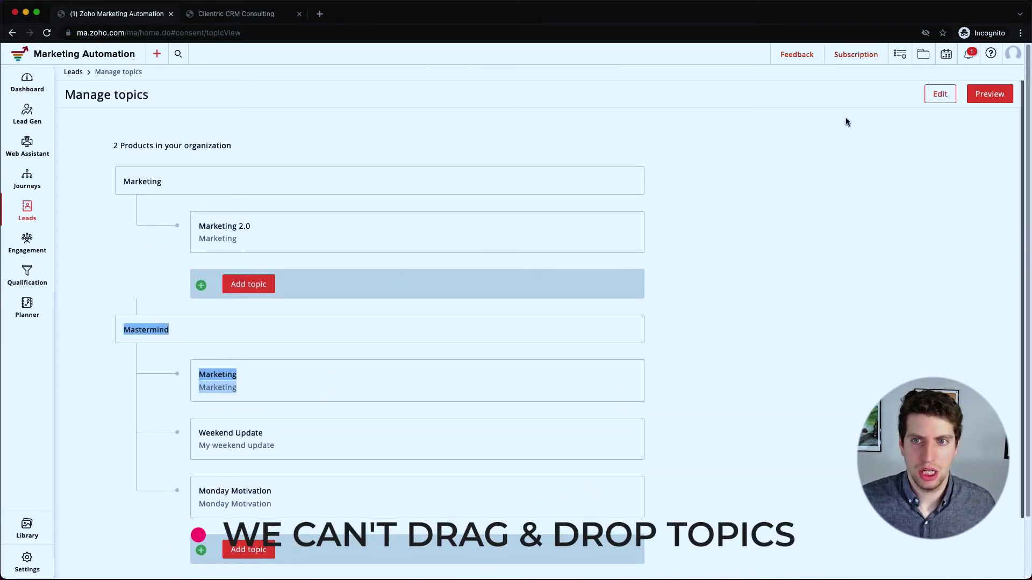
left_click(940, 94)
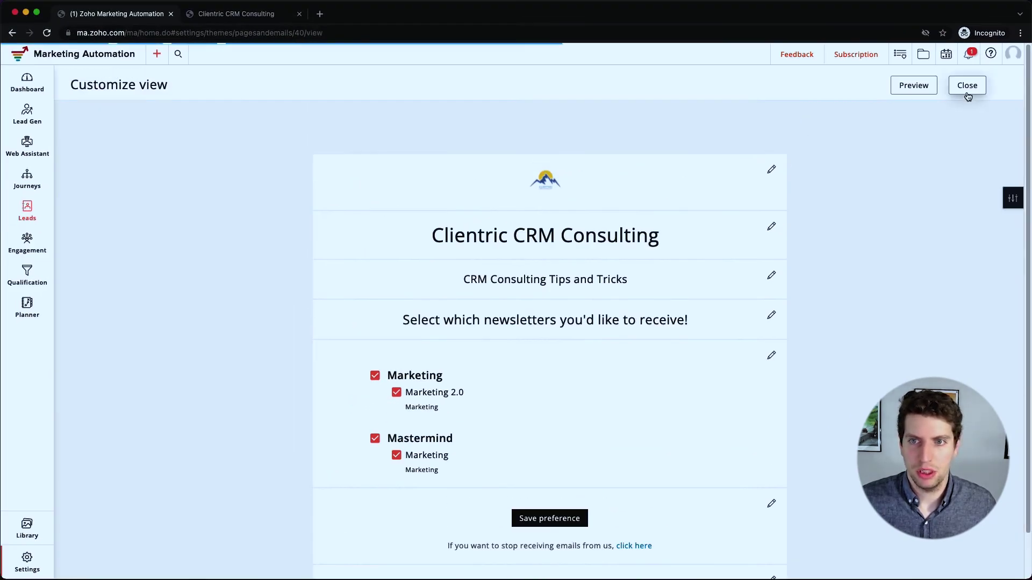
- Close the editor and delete the old Marketing topic under Mastermind in Manage topics
left_click(967, 86)
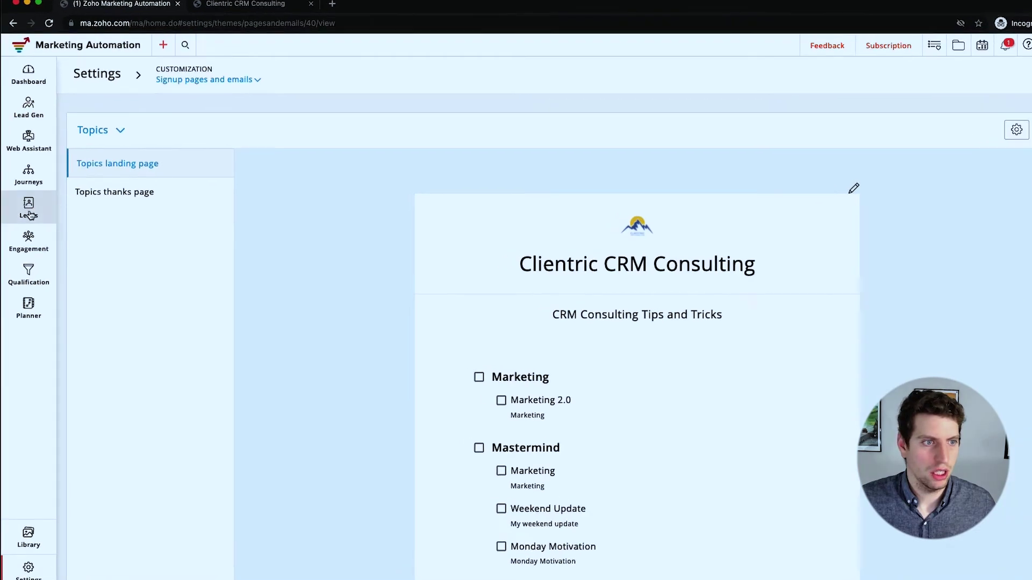
mouse_move(27, 210)
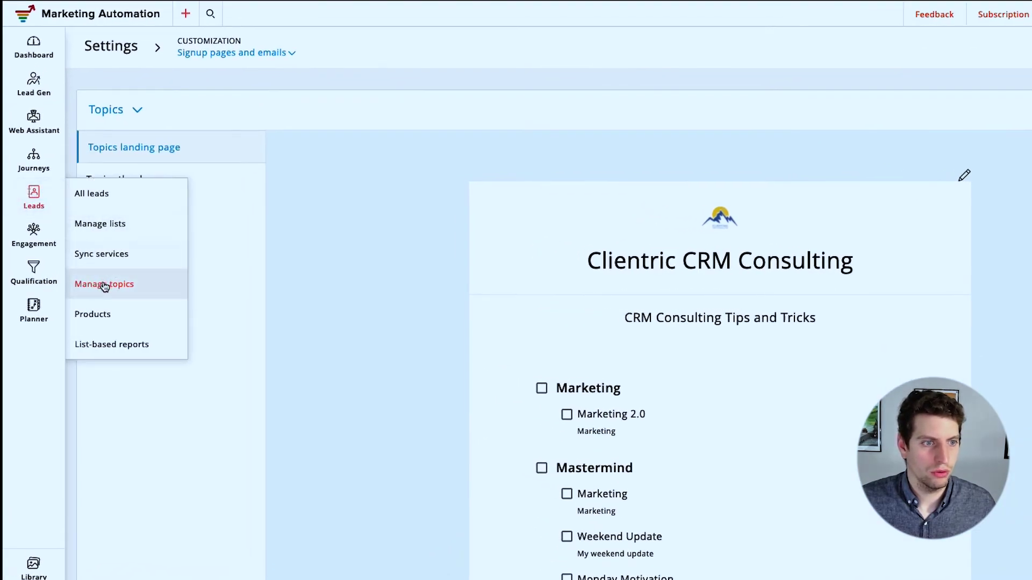
left_click(105, 286)
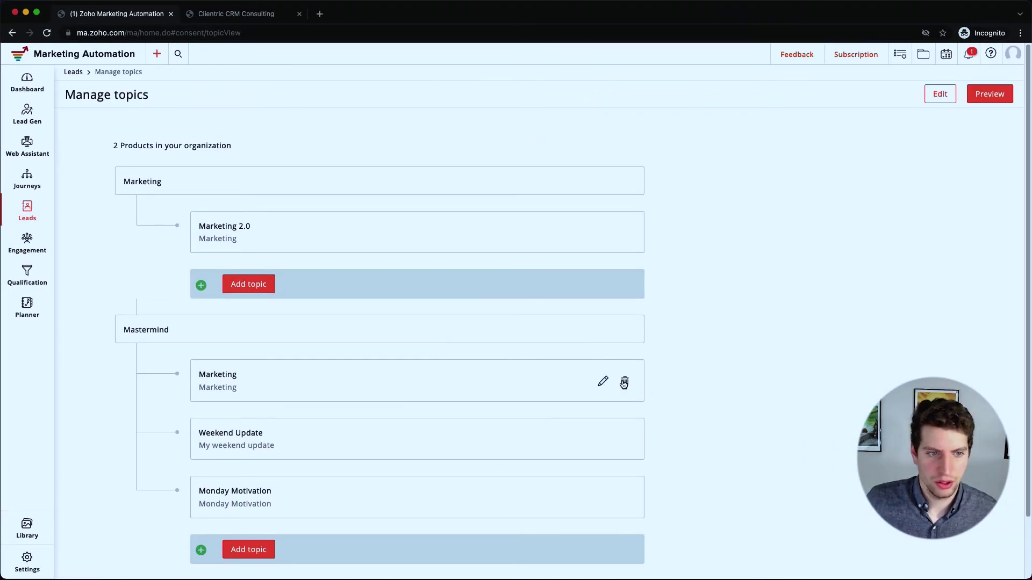
left_click(624, 383)
left_click(591, 159)
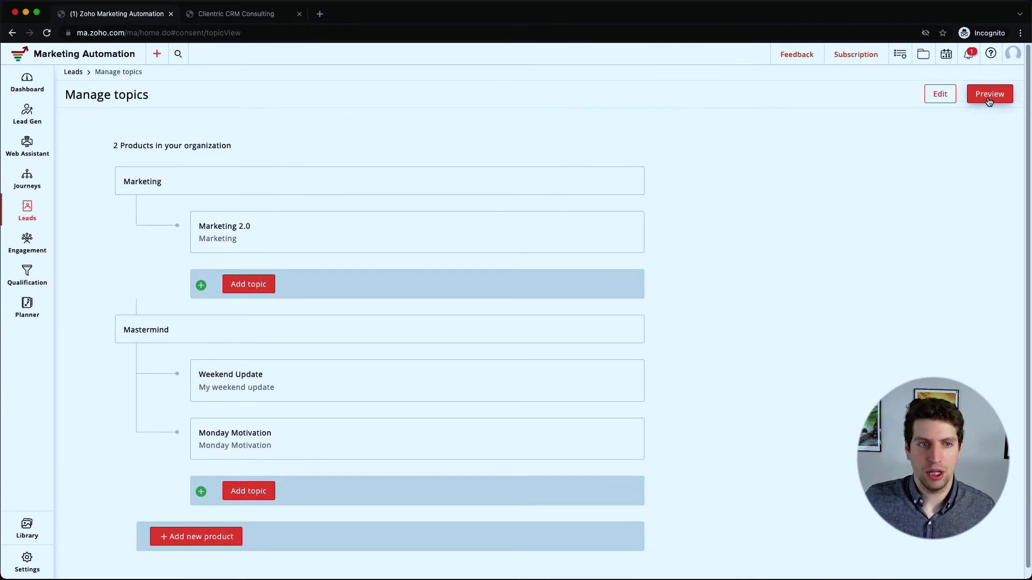
- Preview the preference page, showing Marketing 2.0 under Marketing and two topics under Mastermind
left_click(989, 95)
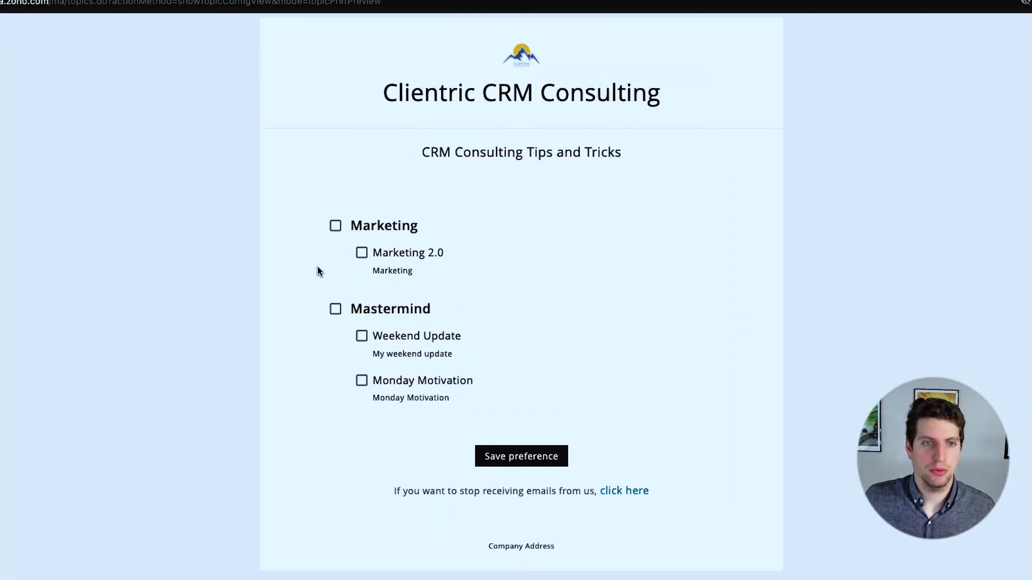